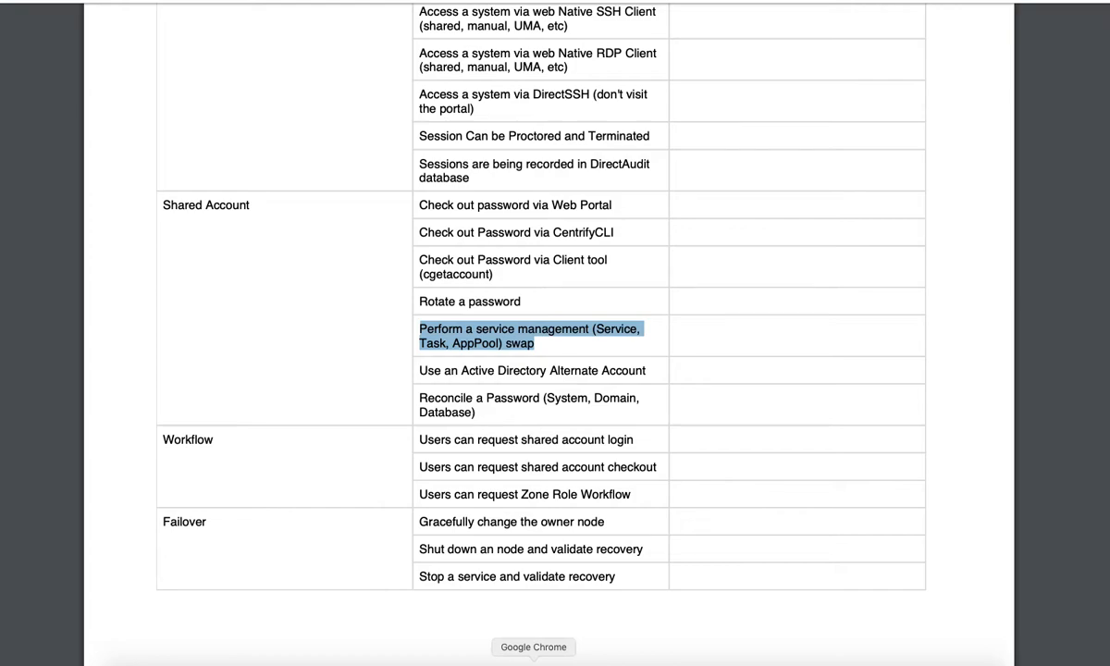
# Switch to VMware Workstation, leave the Create Service form, and check DemoPool's basic settings in IIS Manager on member2
pyautogui.click(455, 664)
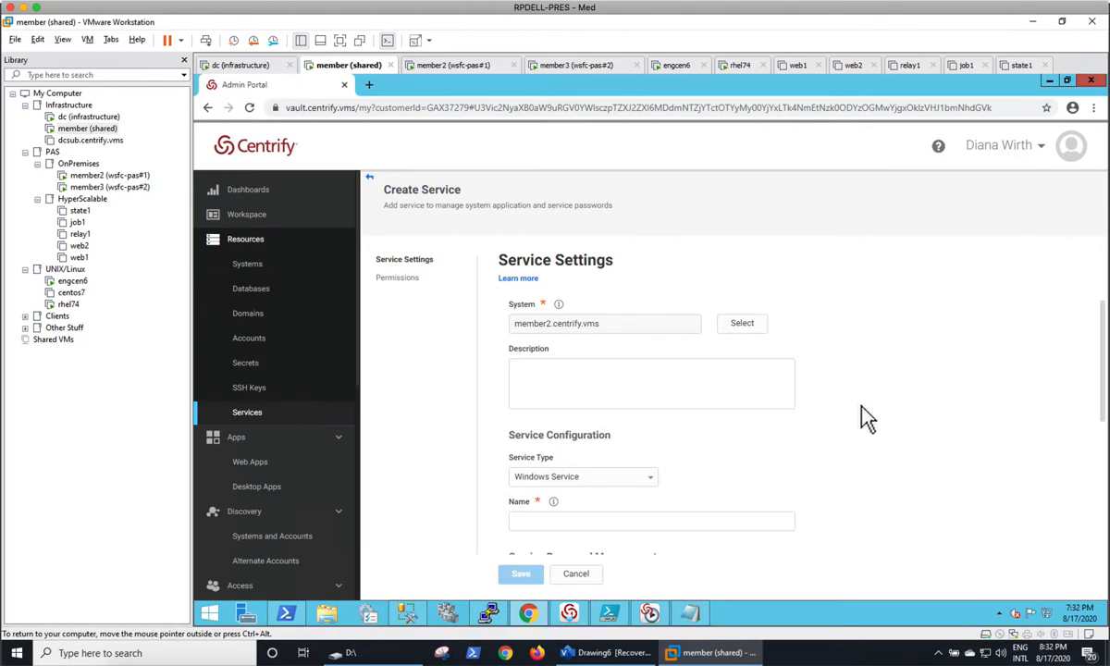
pyautogui.click(369, 177)
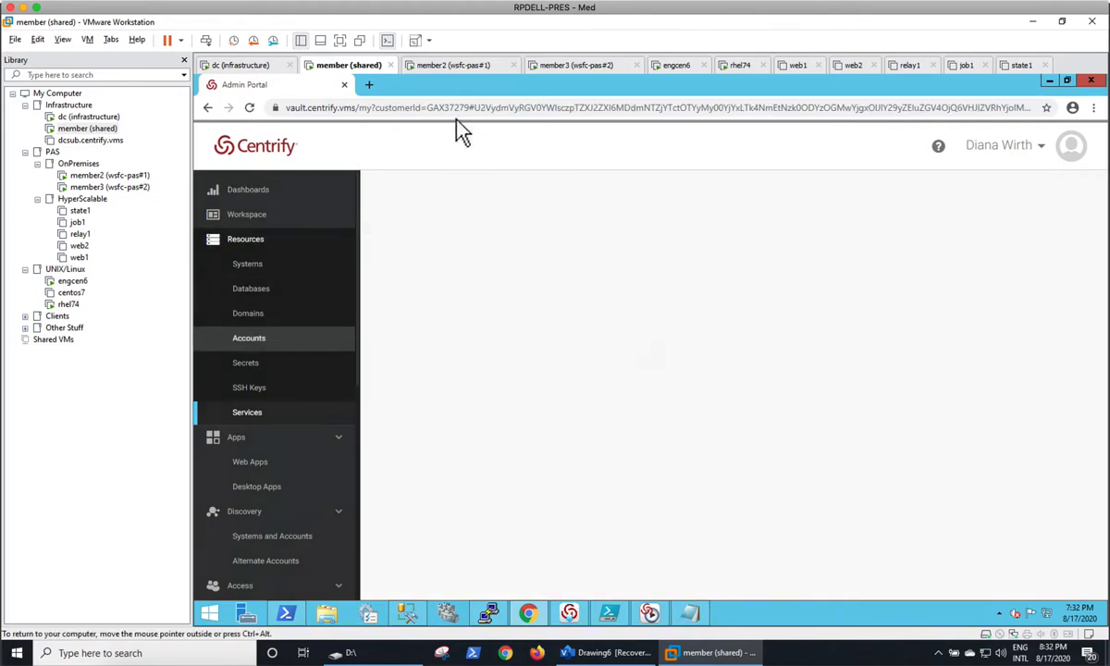
pyautogui.click(460, 67)
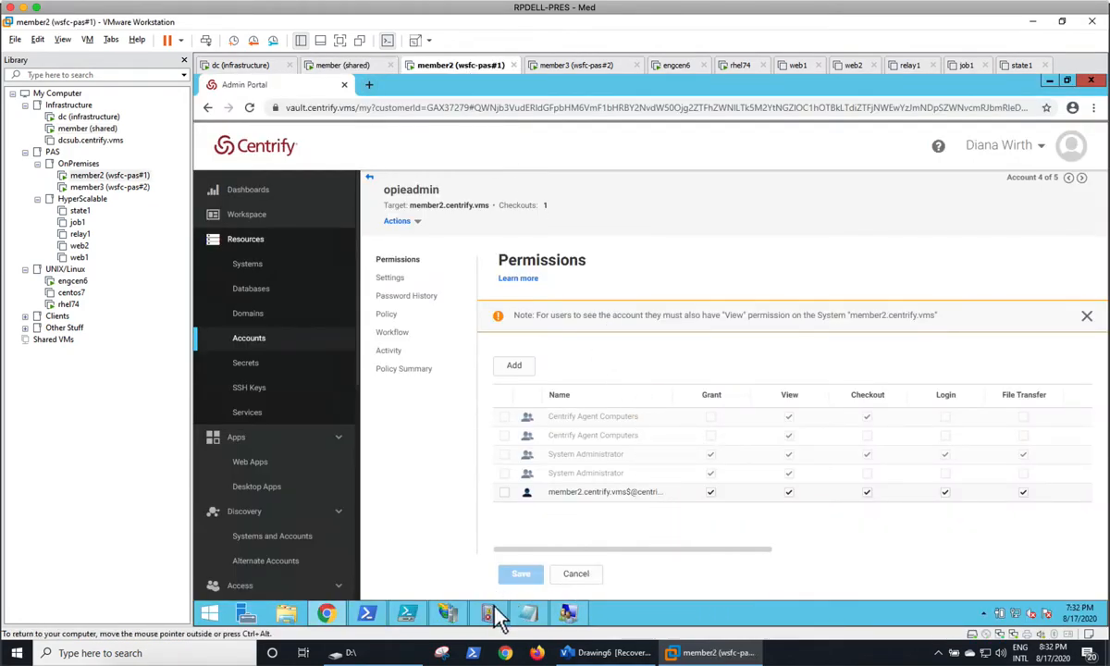
pyautogui.click(452, 615)
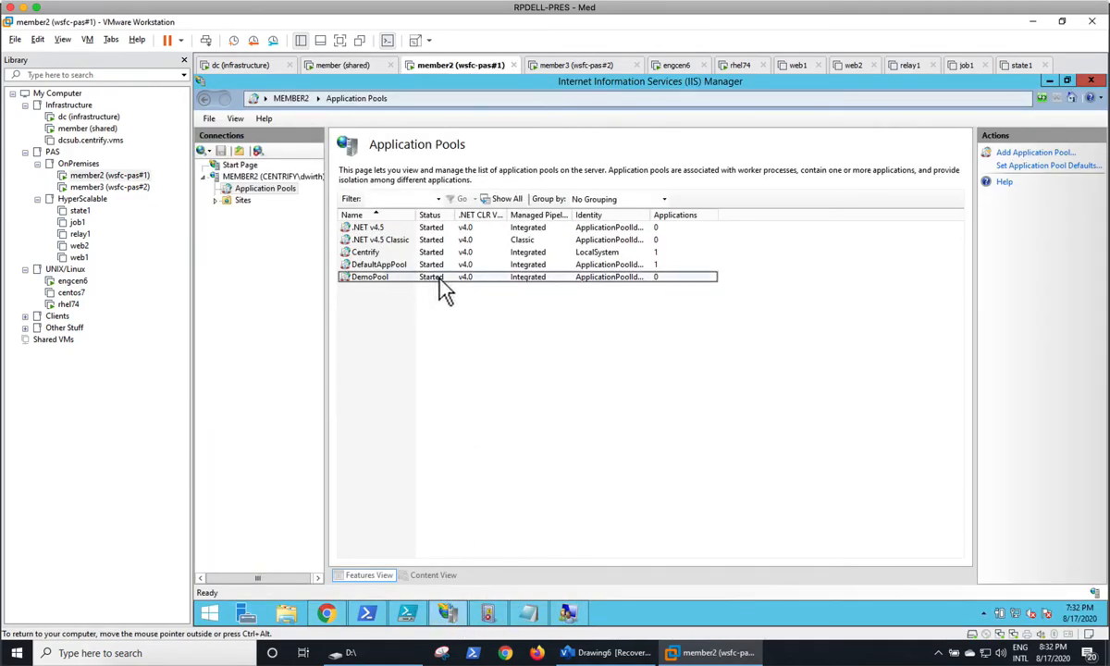
pyautogui.doubleClick(589, 277)
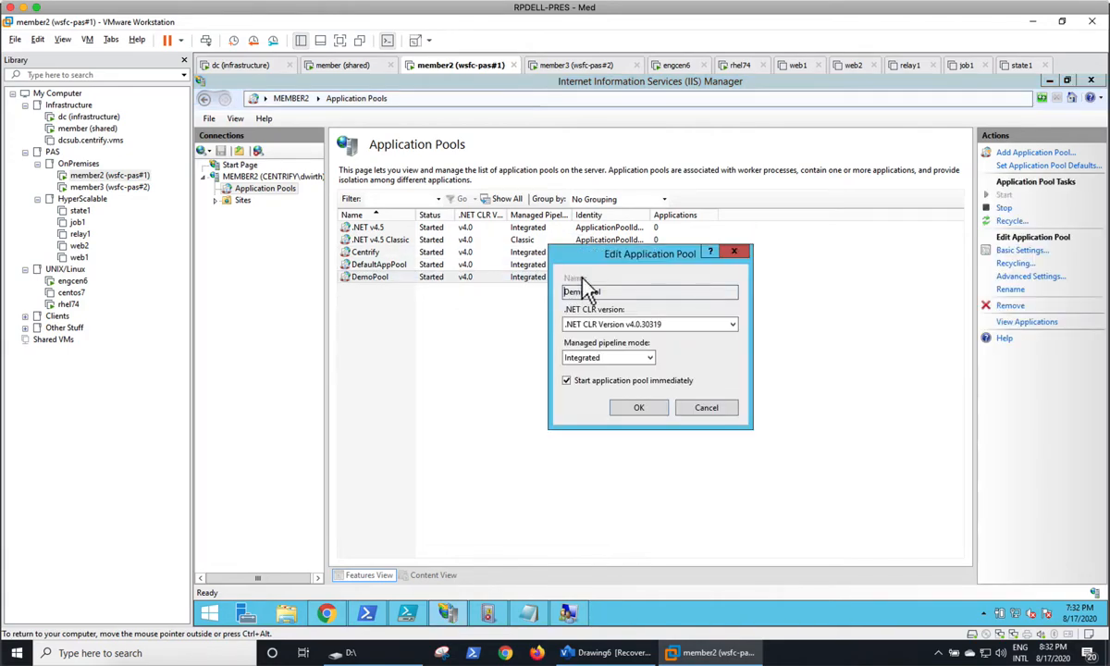
pyautogui.click(723, 409)
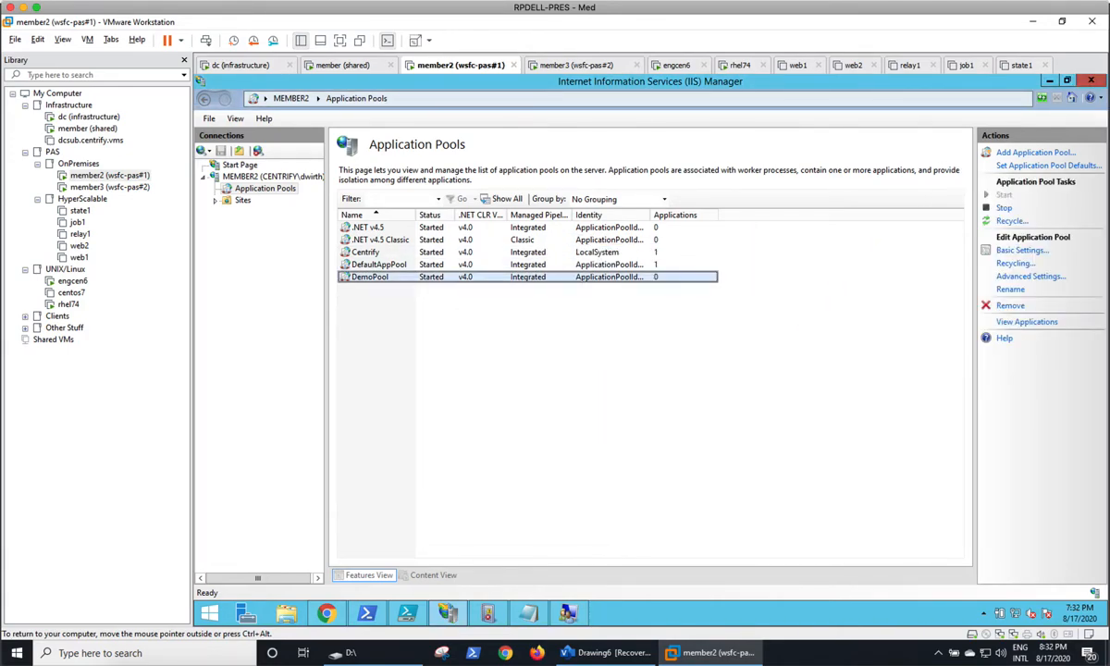
pyautogui.click(1049, 81)
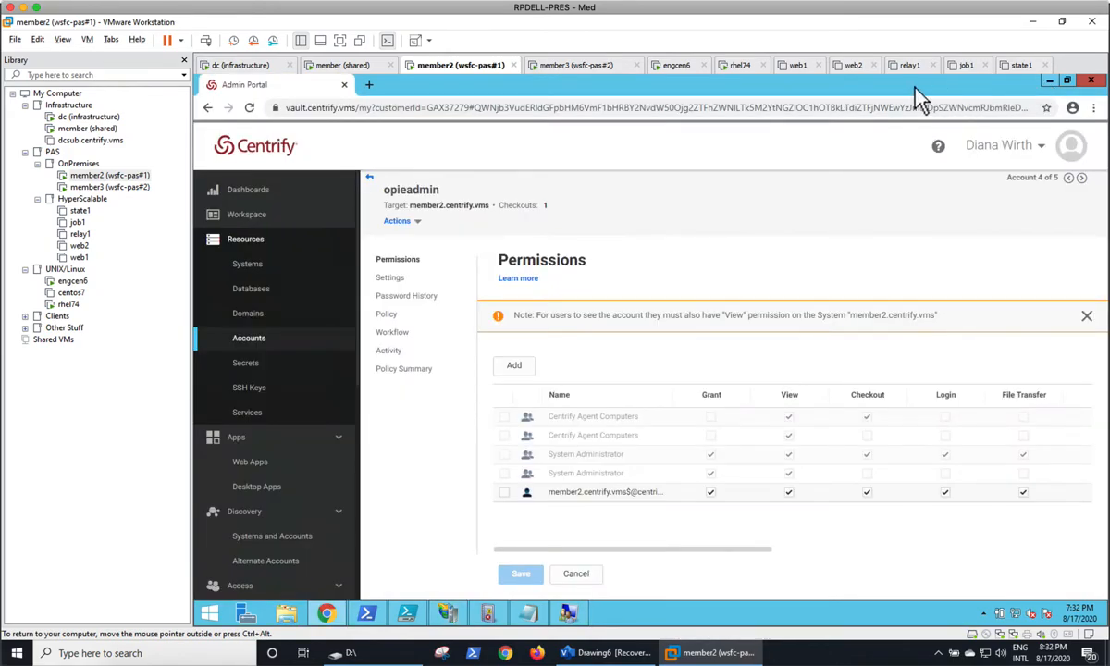
# Return to the member (shared) machine and review the settings of the multiplexed account mux-houston in the Admin Portal
pyautogui.click(344, 65)
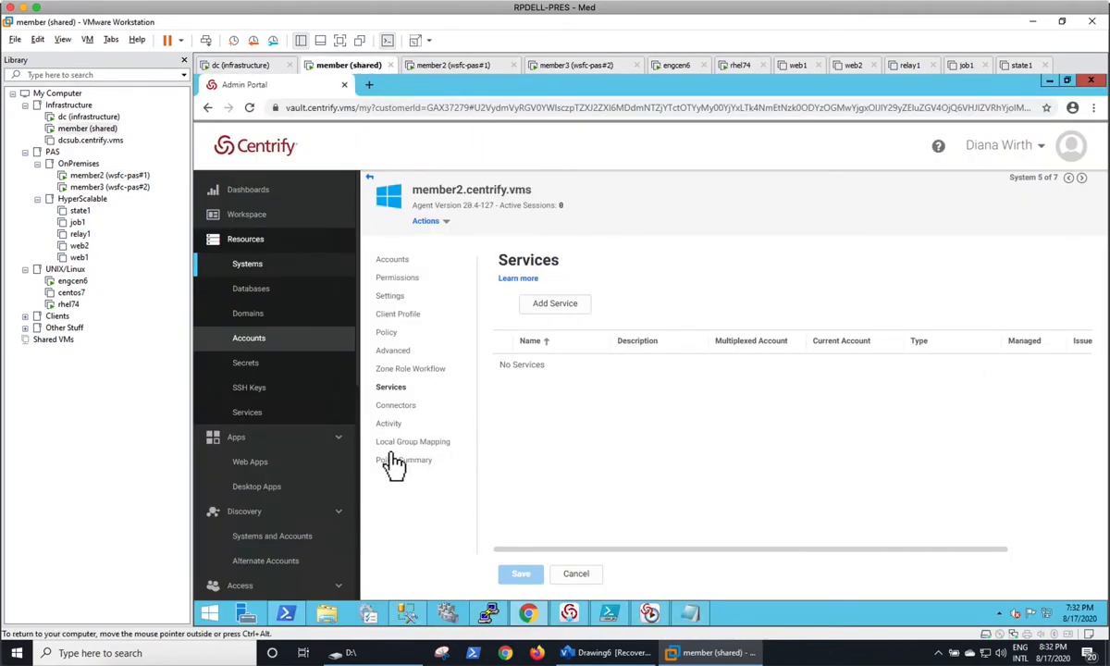
pyautogui.scroll(-2, 315, 536)
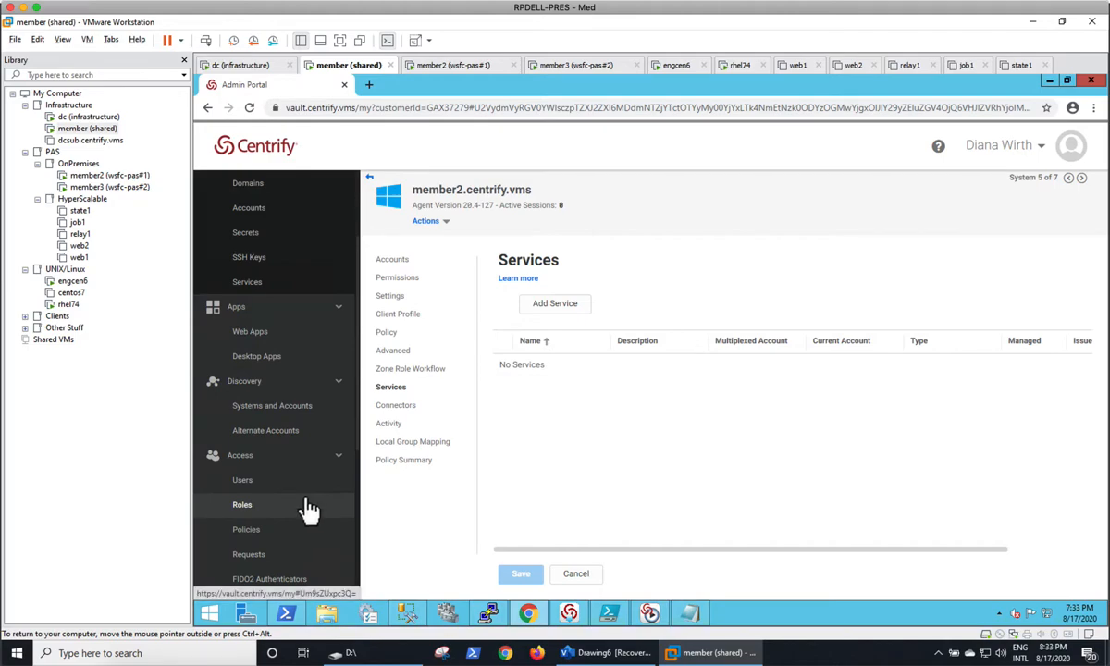
pyautogui.scroll(-5, 297, 478)
pyautogui.scroll(3, 296, 435)
pyautogui.scroll(4, 292, 394)
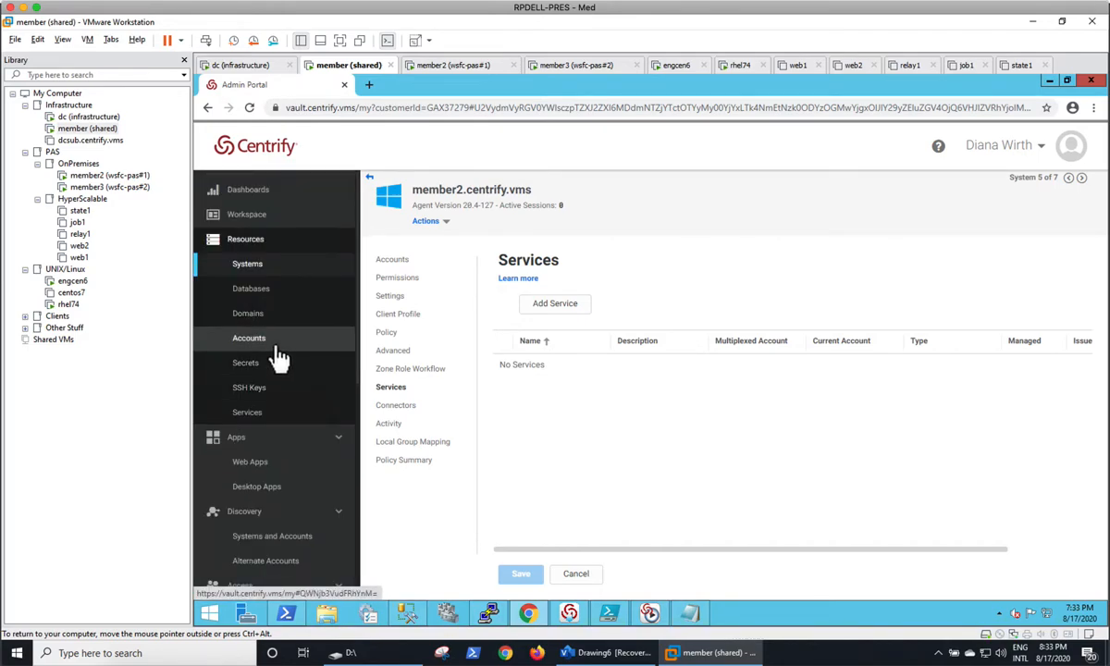
pyautogui.click(277, 351)
pyautogui.click(566, 236)
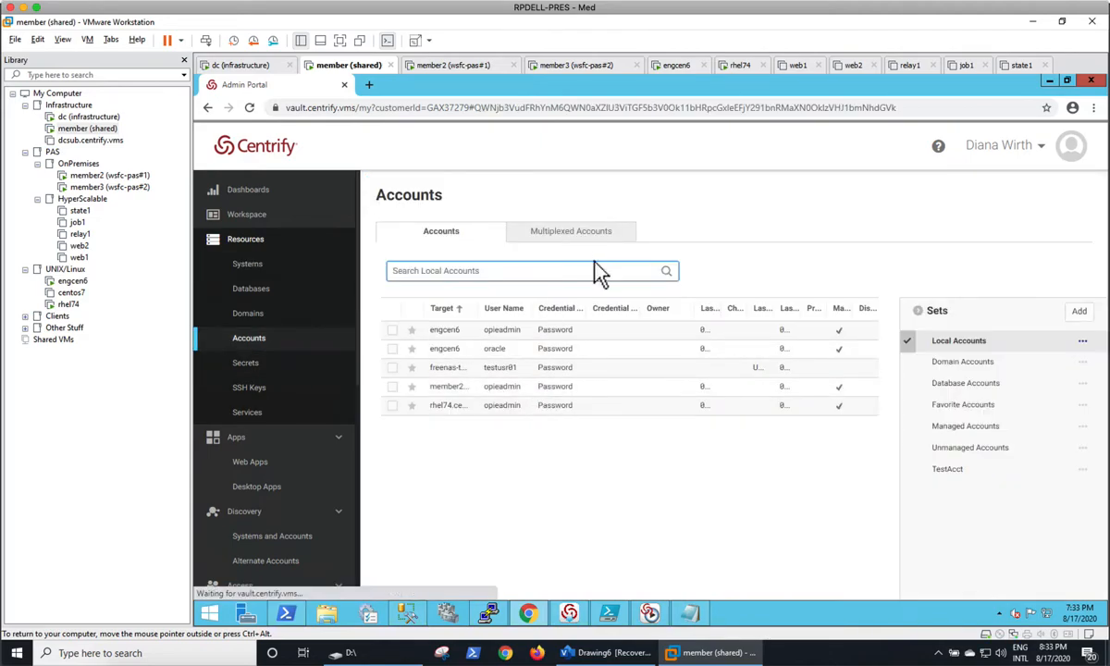
pyautogui.click(580, 330)
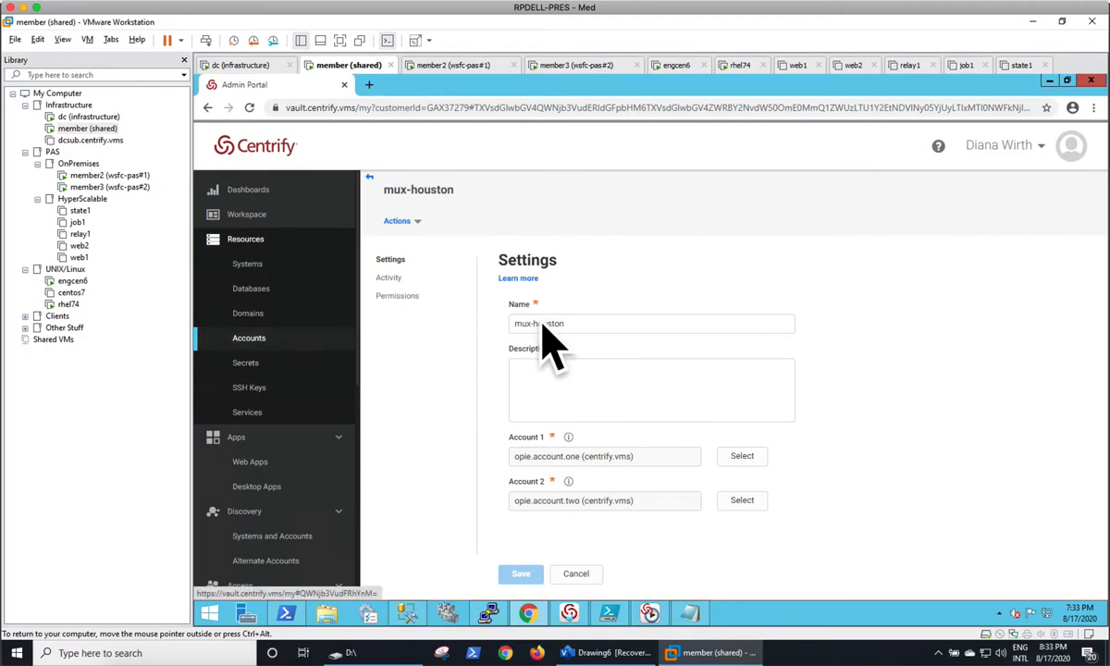
# Open the services of the member2.centrify.vms system and start adding a service
pyautogui.click(261, 267)
pyautogui.click(517, 360)
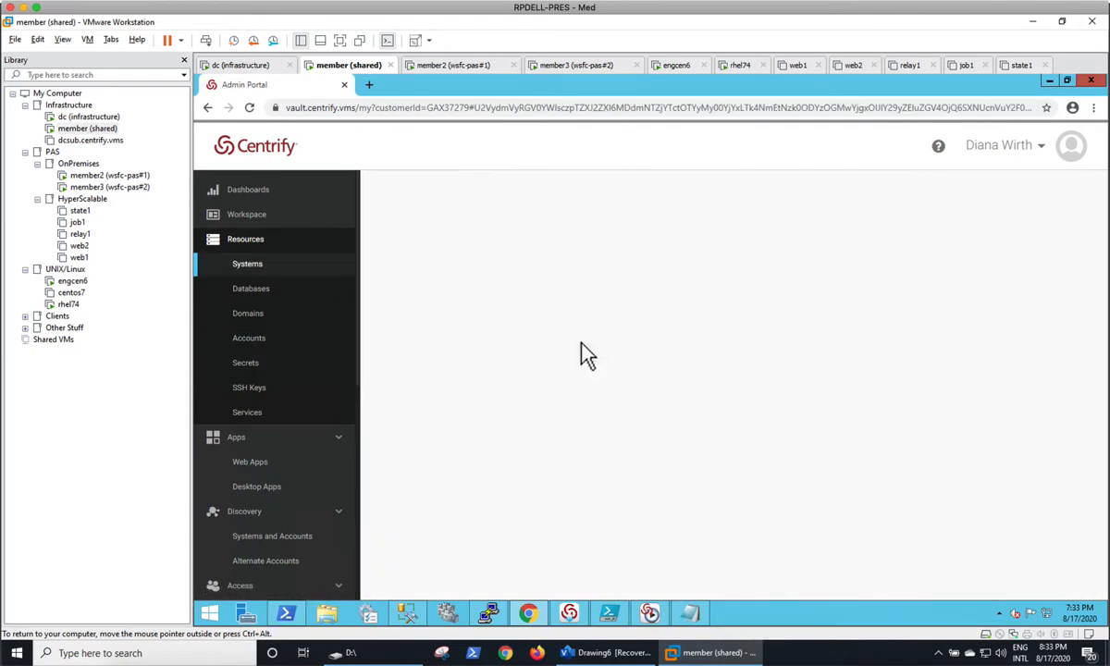
pyautogui.click(391, 386)
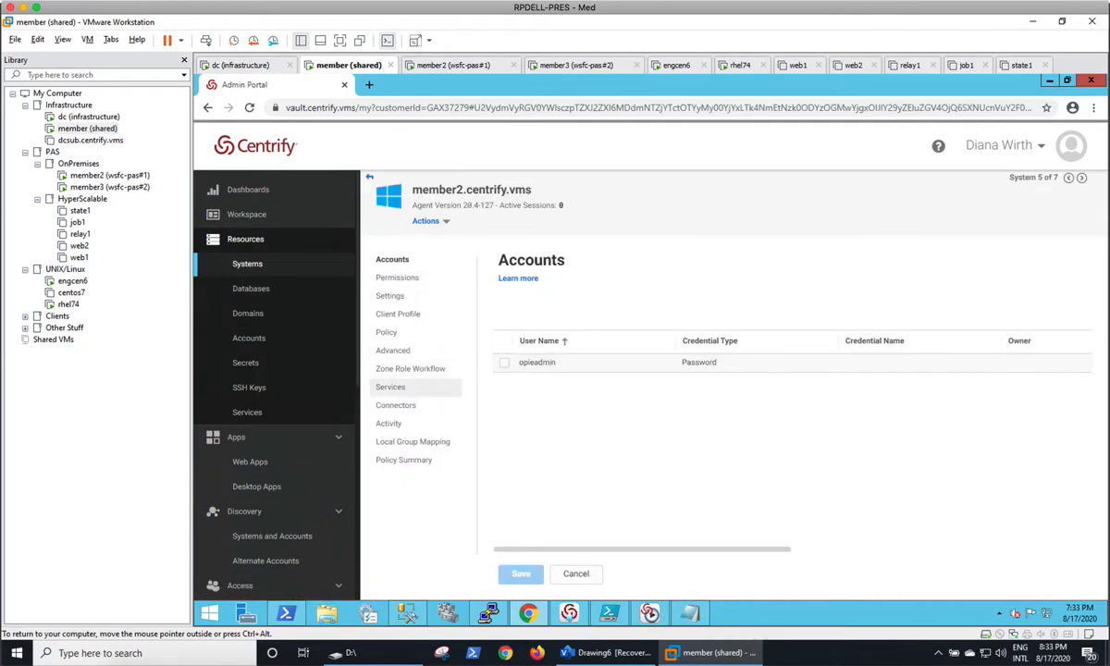
pyautogui.click(548, 305)
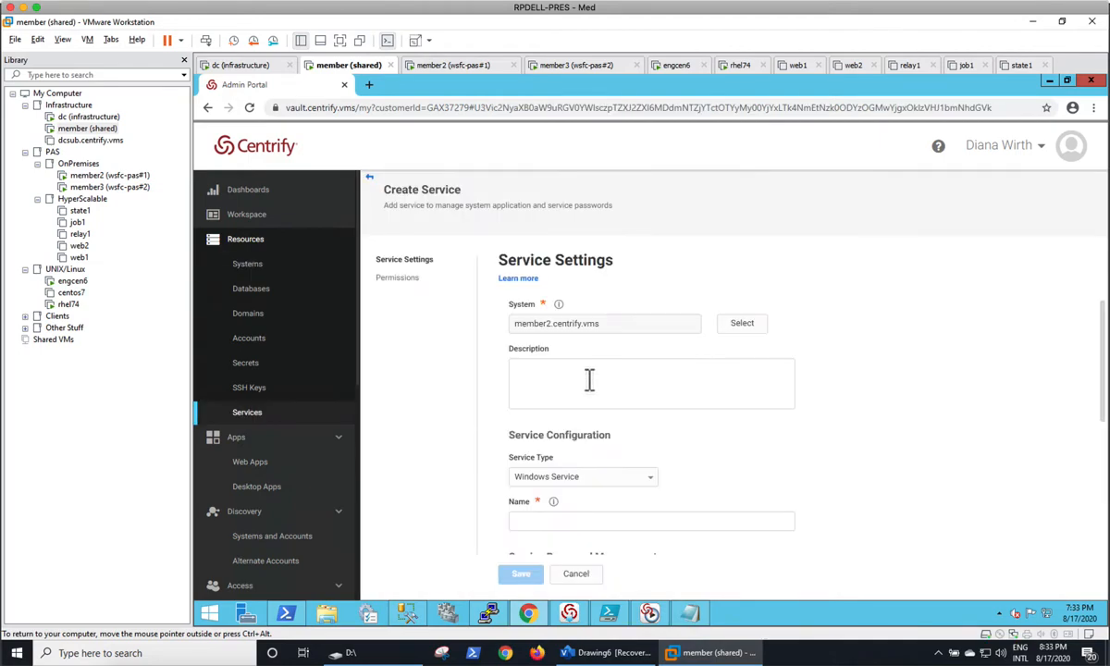
# Set the new service's type to IIS Application Pool and name it DemoPool
pyautogui.click(552, 523)
pyautogui.click(616, 489)
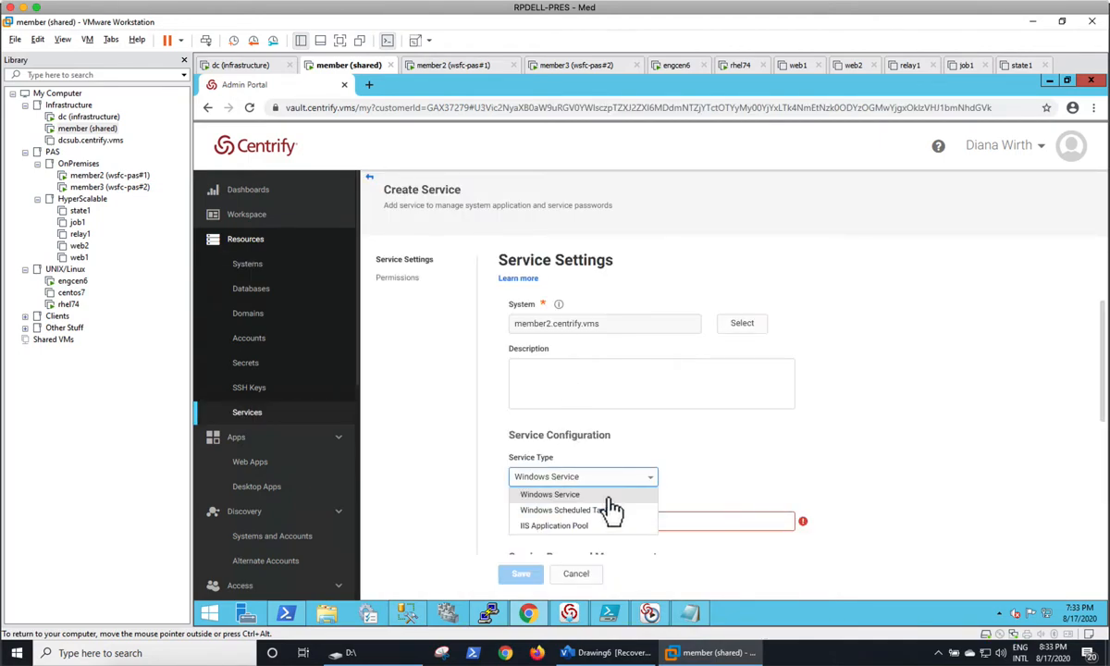
pyautogui.click(555, 524)
pyautogui.scroll(-2, 796, 444)
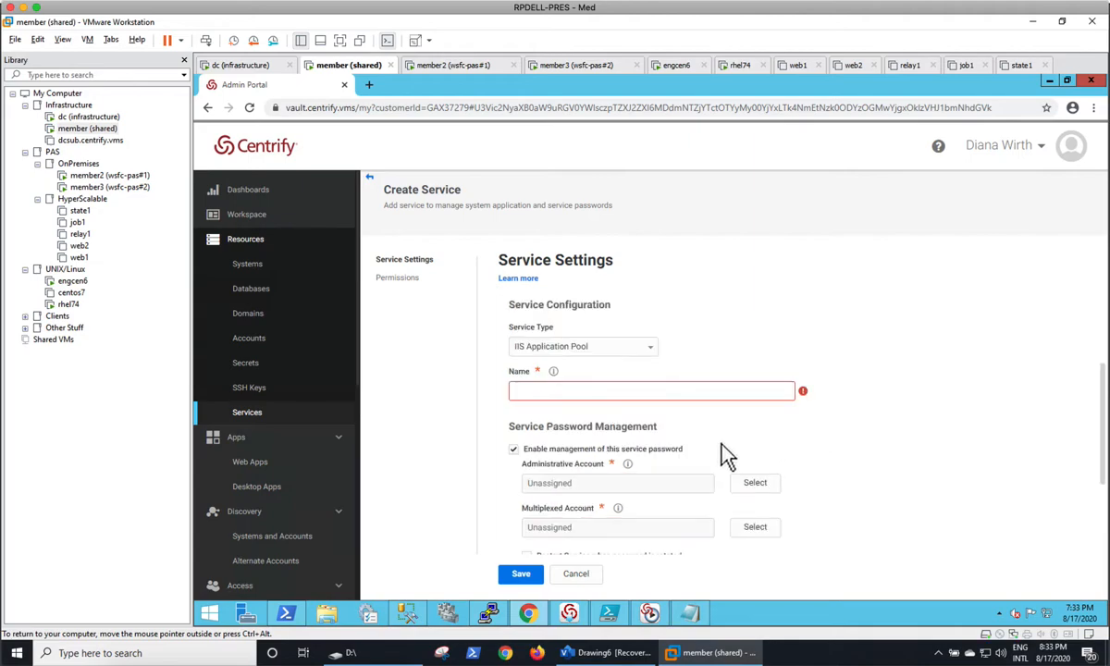
pyautogui.write('DemoPool')
# Search the accounts for "opie" and assign opie.god.account (centrify.vms) as the service's administrative account
pyautogui.click(753, 482)
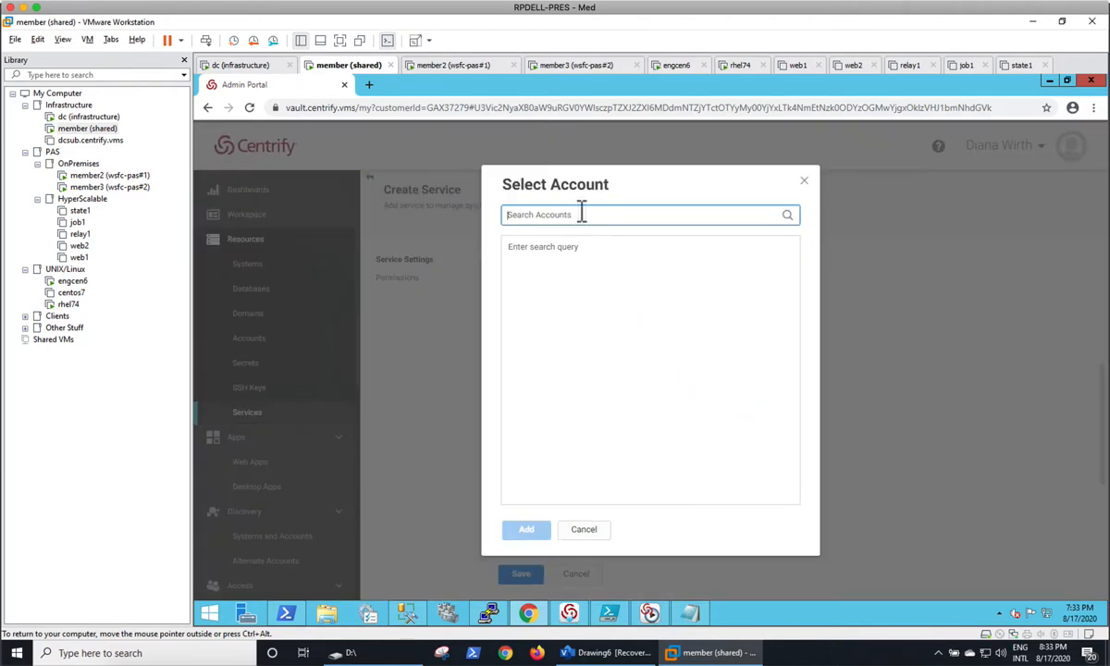
pyautogui.write('opie')
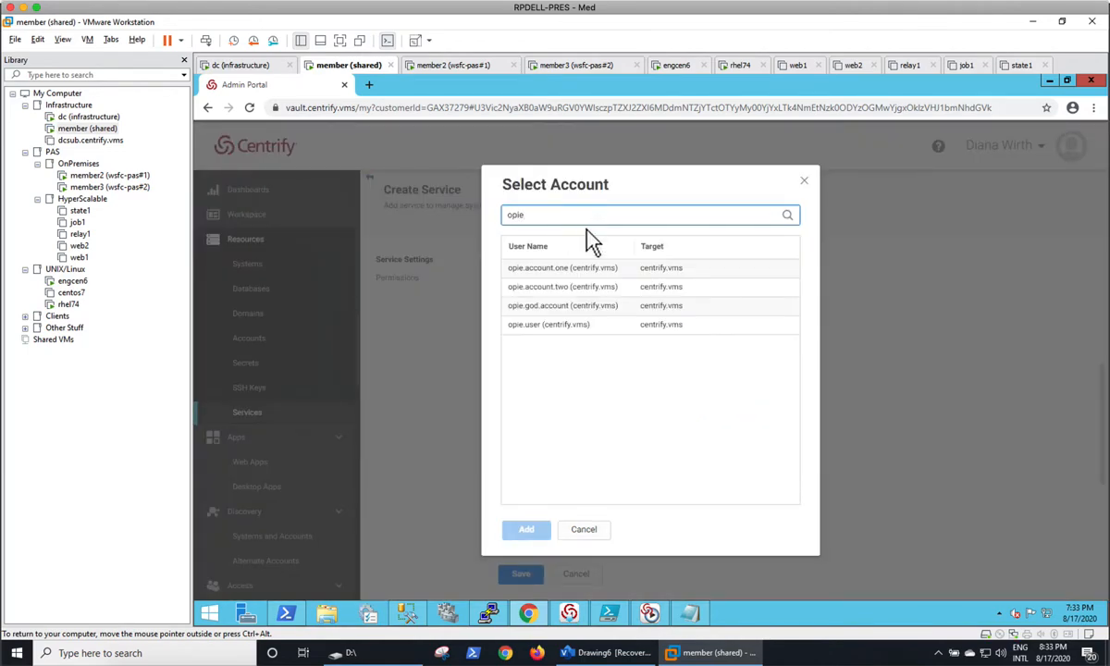
pyautogui.click(618, 311)
pyautogui.click(527, 529)
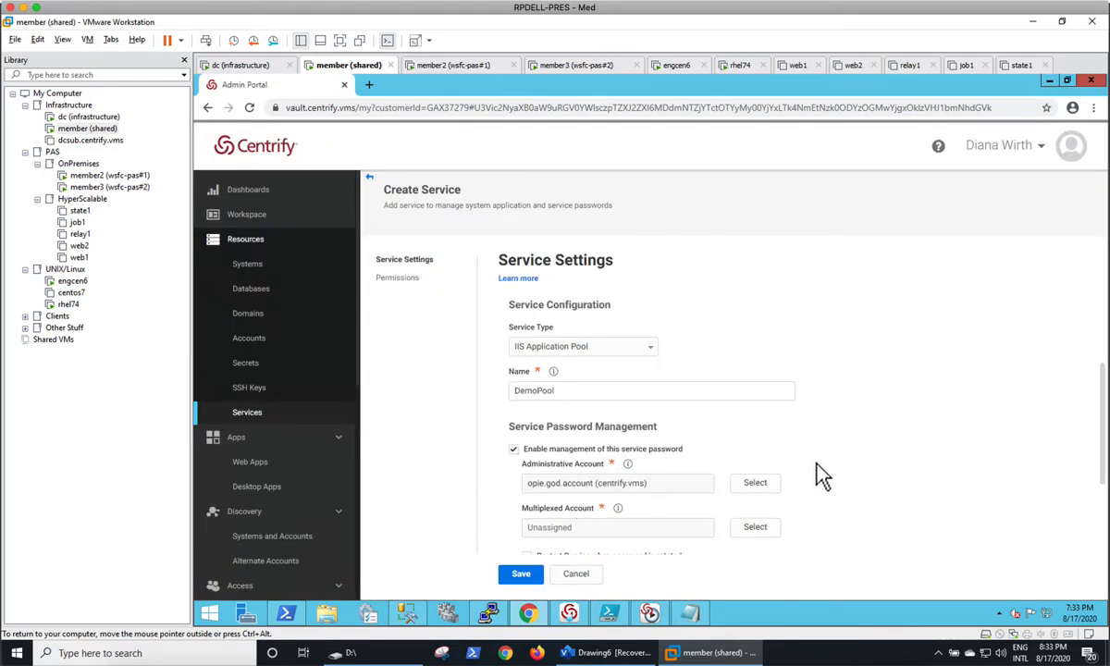
# Search for "mux" and assign mux-houston as the service's multiplexed account
pyautogui.scroll(-3, 818, 471)
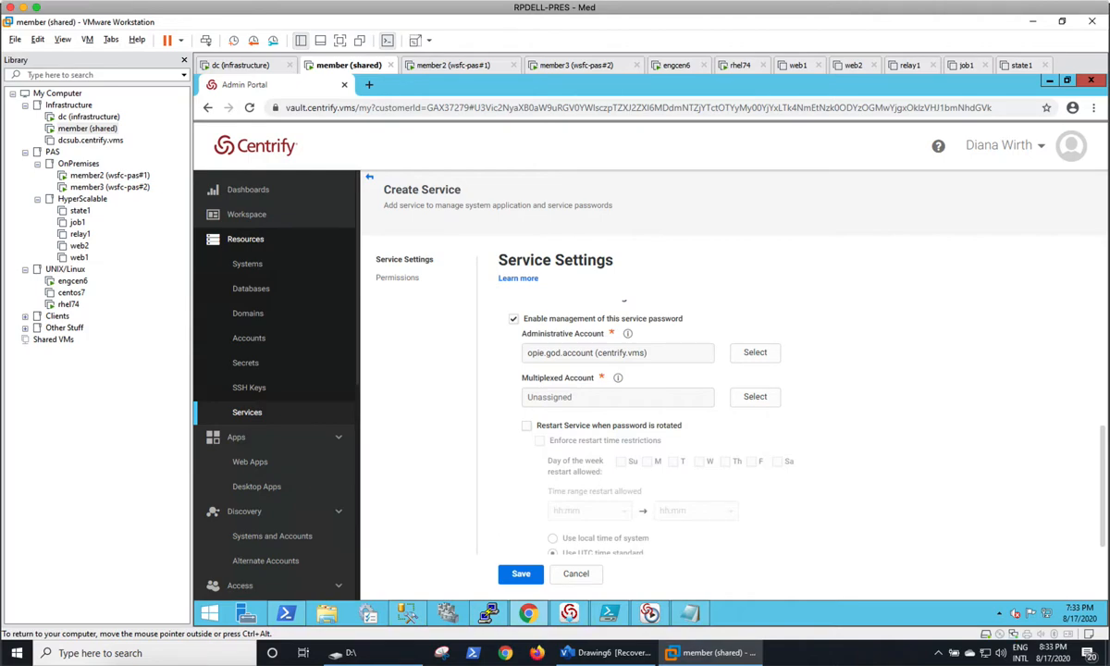
pyautogui.click(753, 396)
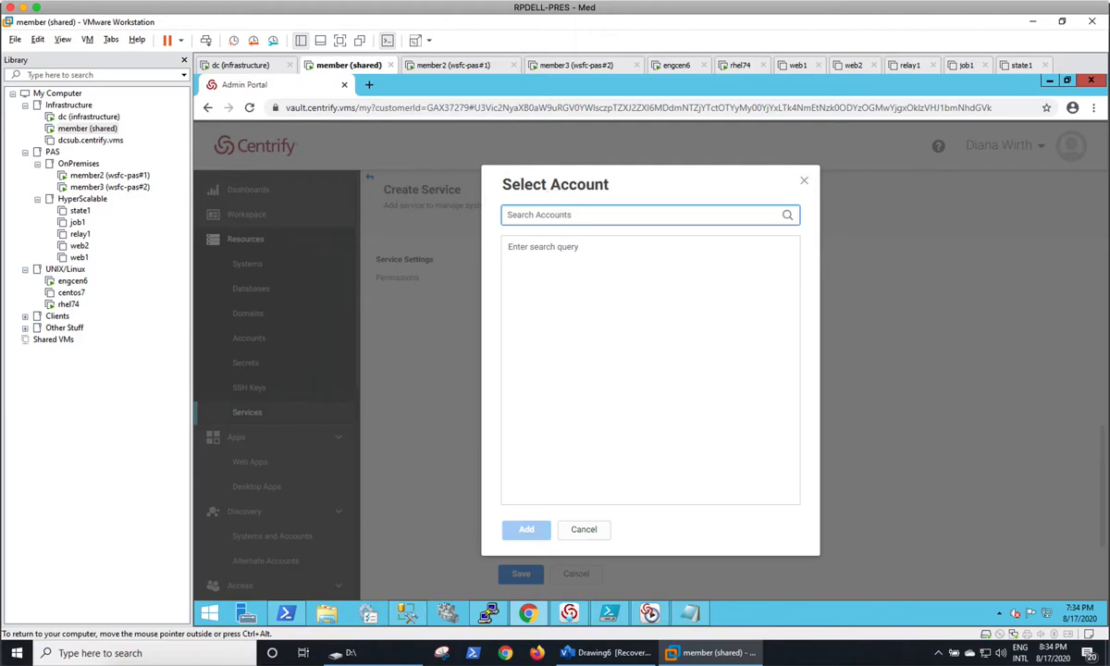
pyautogui.write('mux')
pyautogui.click(526, 529)
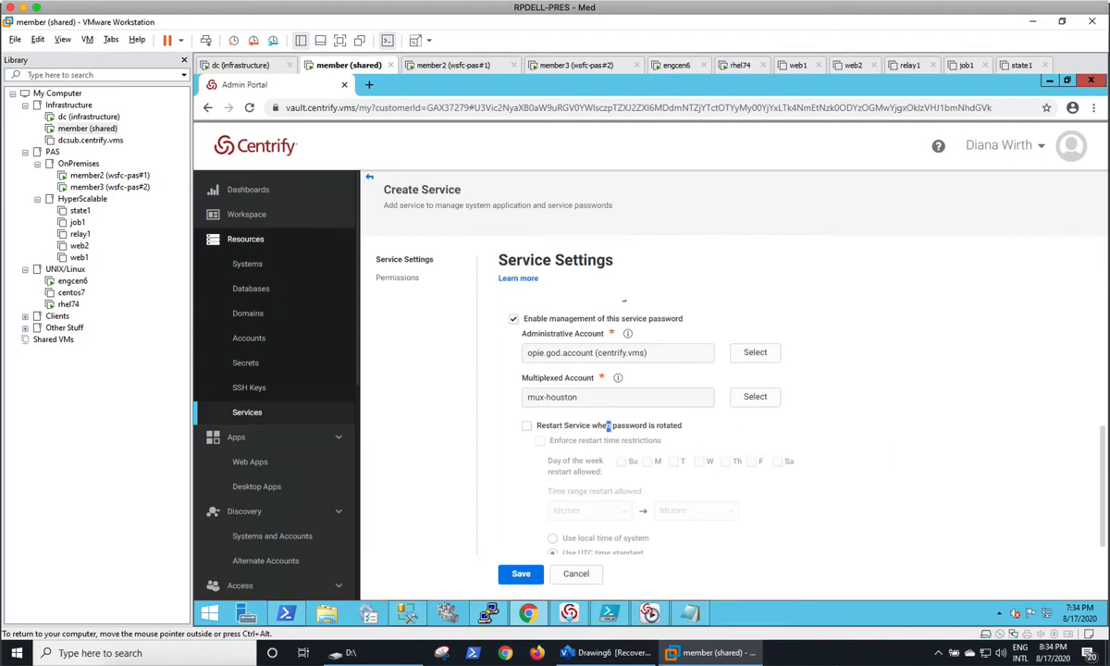
# Enable restarting the service when the password is rotated, then save the service and push its password management immediately
pyautogui.click(526, 426)
pyautogui.scroll(-1, 870, 424)
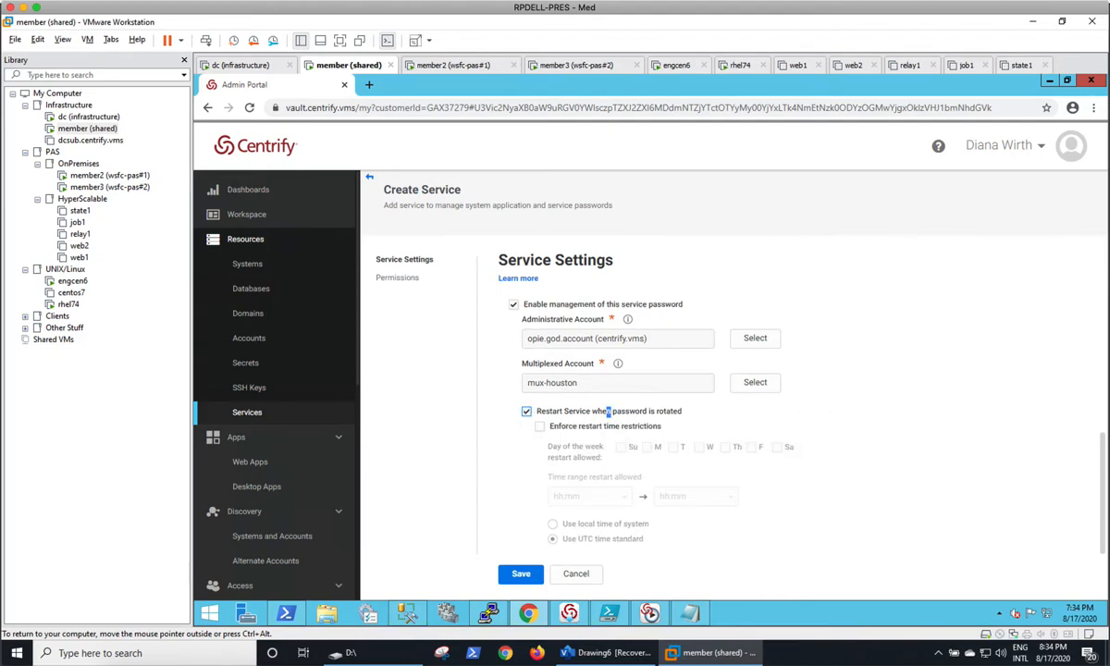
pyautogui.click(526, 575)
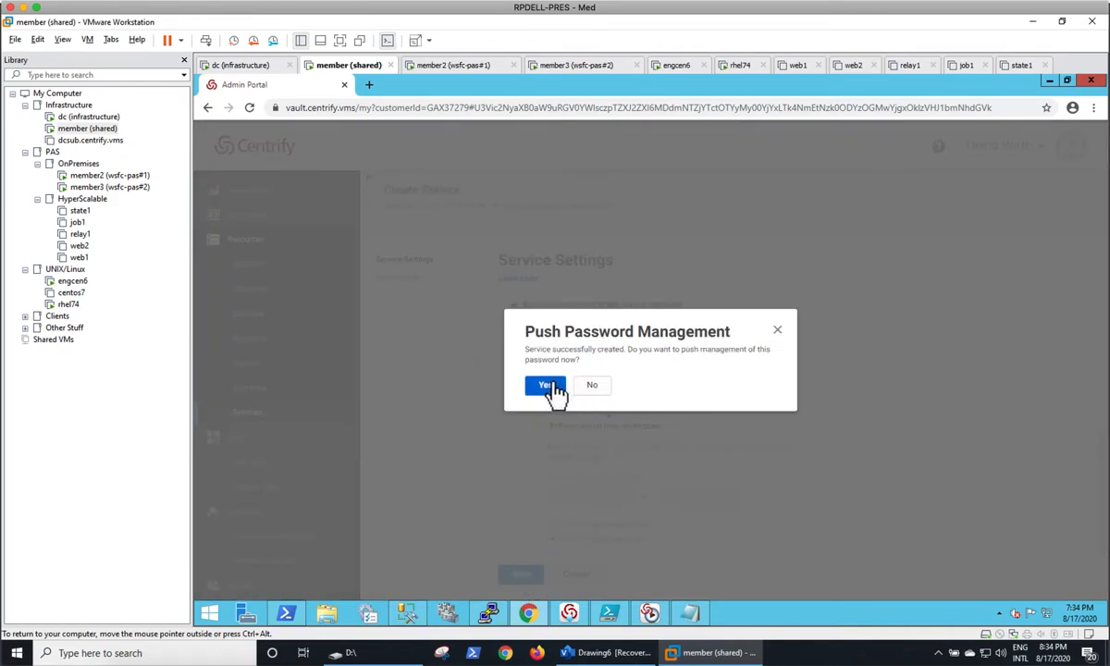
pyautogui.click(552, 386)
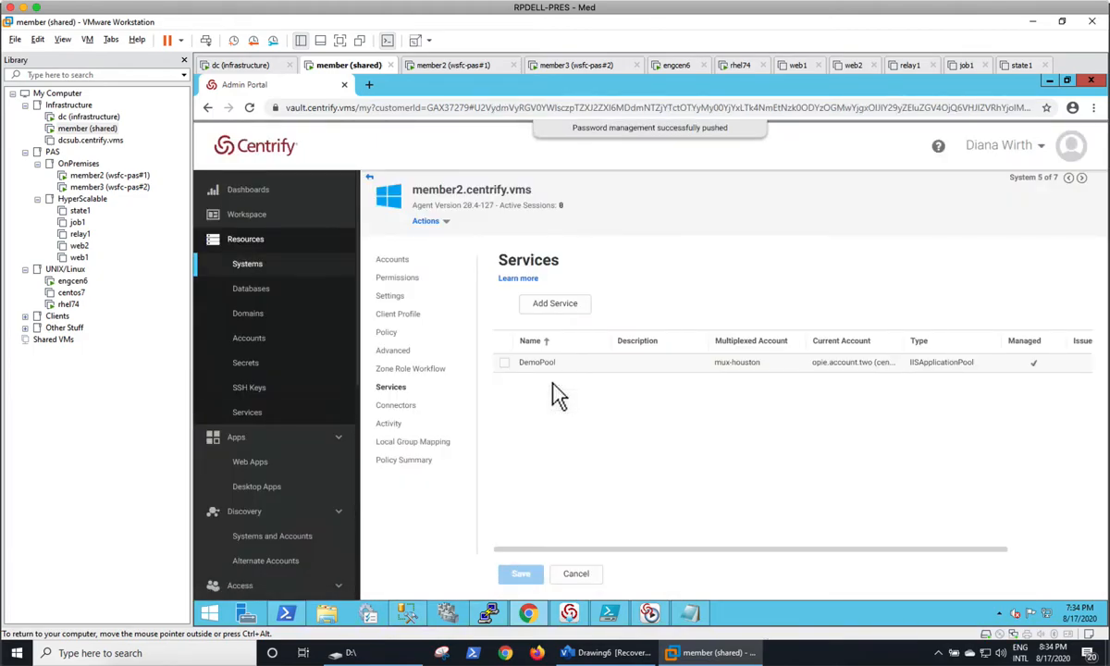
# Switch to IIS Manager on member2, refresh the application pools and recheck DemoPool's basic settings without changing them
pyautogui.click(436, 65)
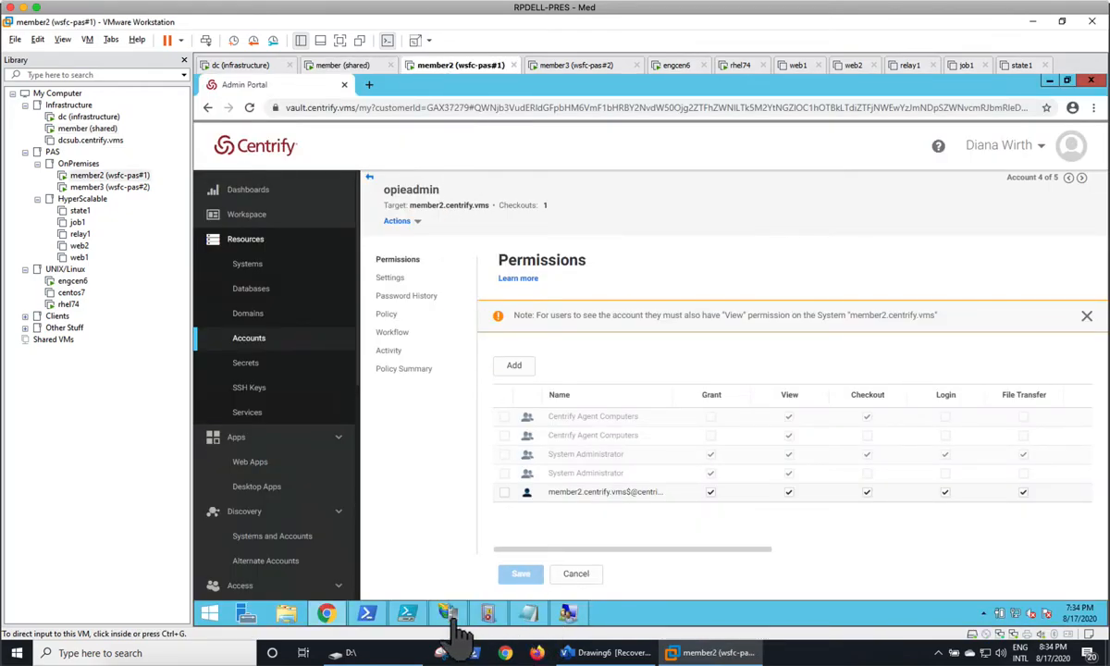
pyautogui.click(451, 613)
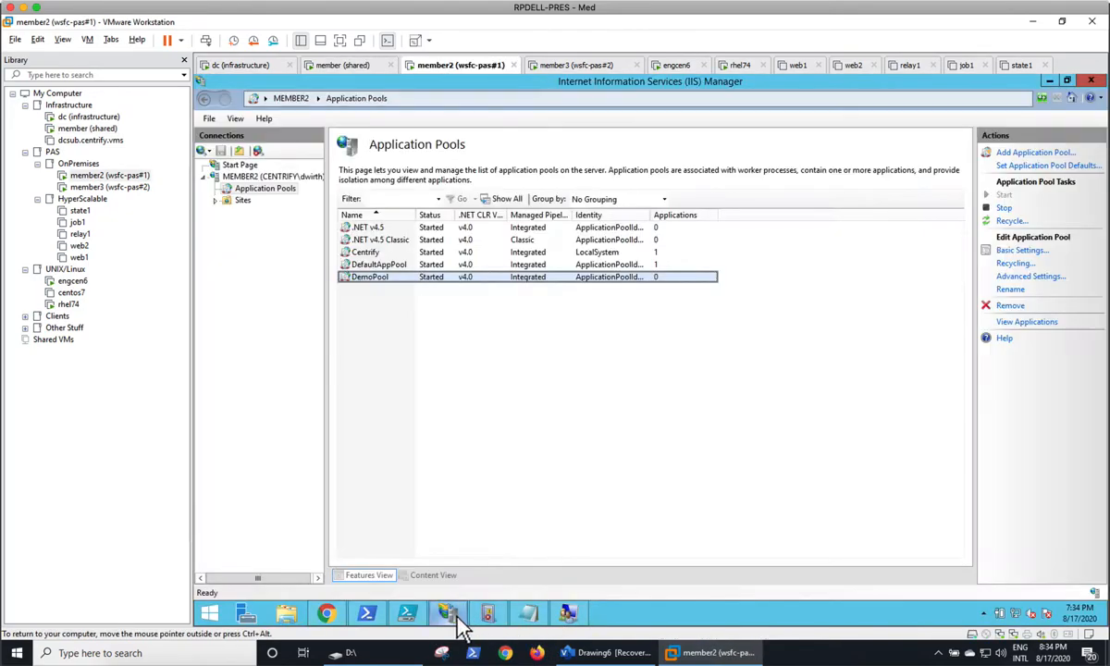
pyautogui.rightClick(553, 330)
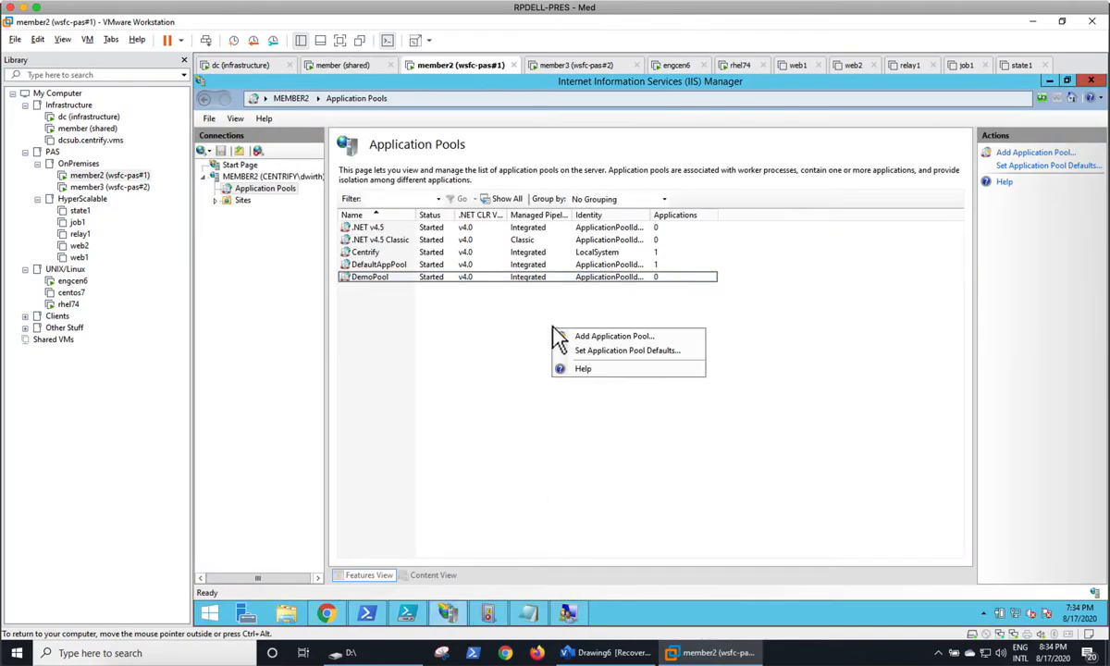
pyautogui.rightClick(258, 189)
pyautogui.click(235, 118)
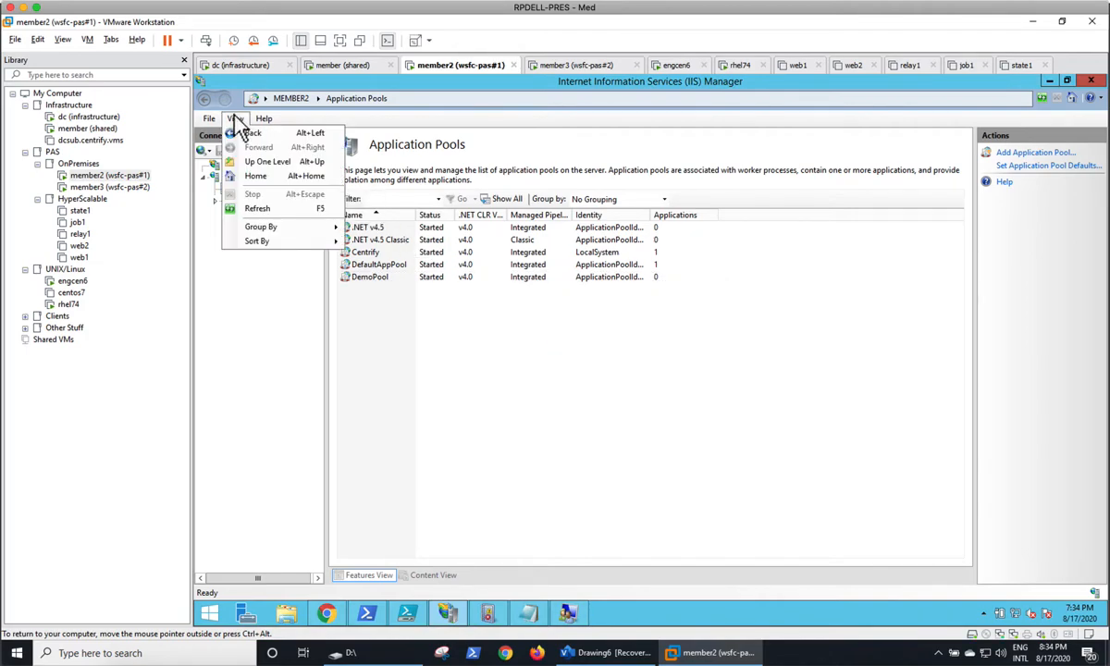
pyautogui.press('Escape')
pyautogui.doubleClick(400, 279)
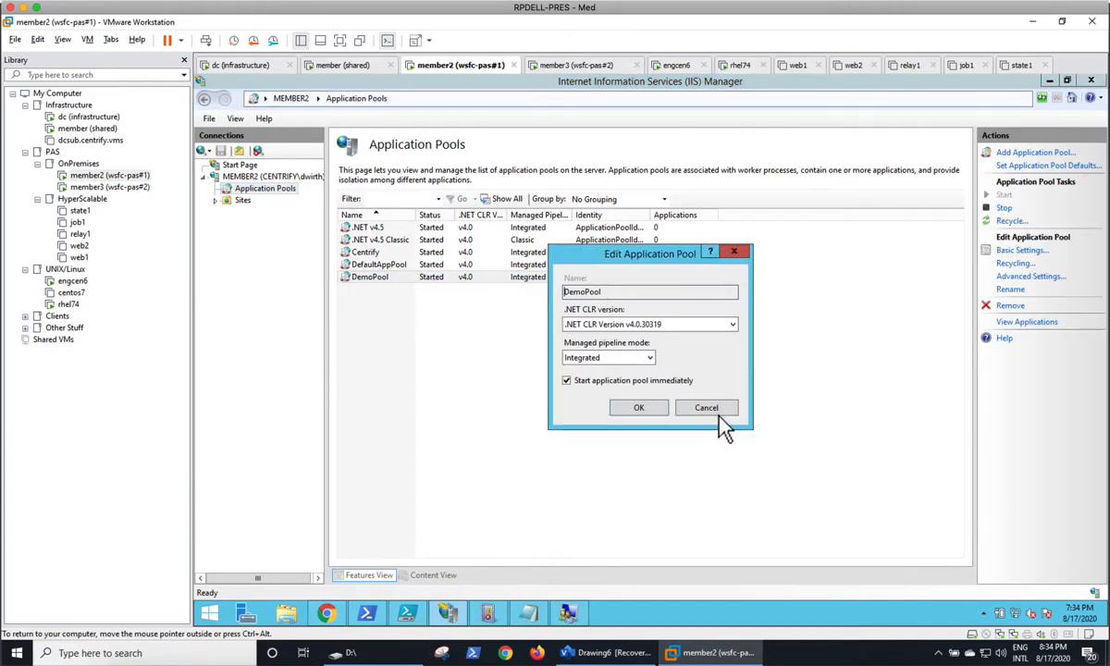
pyautogui.click(708, 410)
# Open DemoPool's advanced settings and examine the Identity entry under Process Model
pyautogui.rightClick(465, 280)
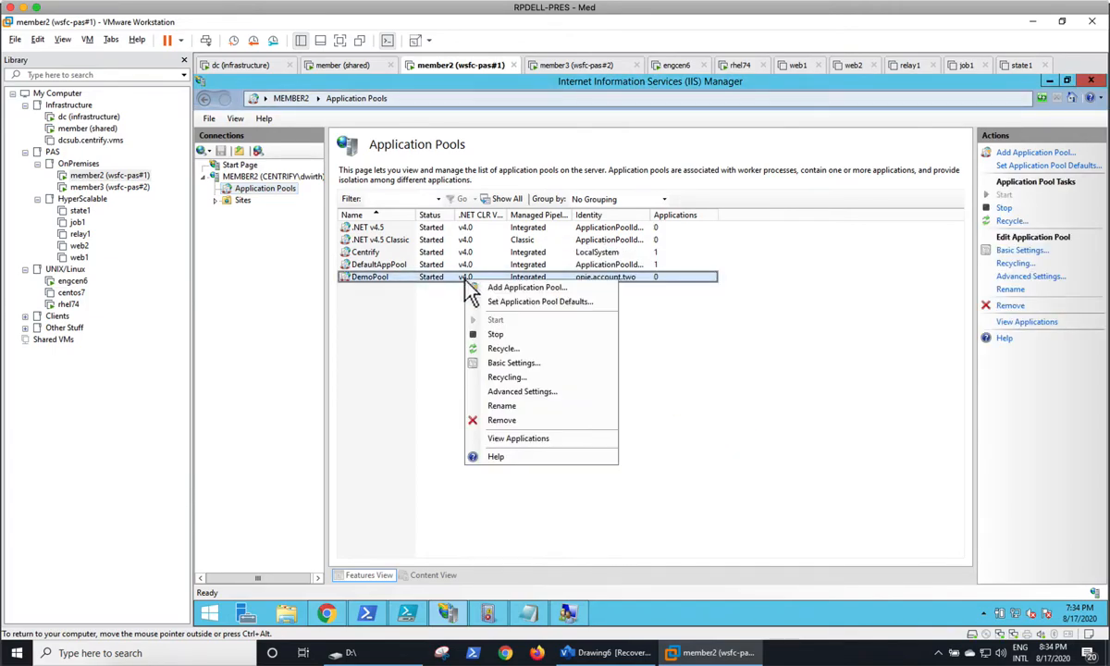
pyautogui.click(544, 392)
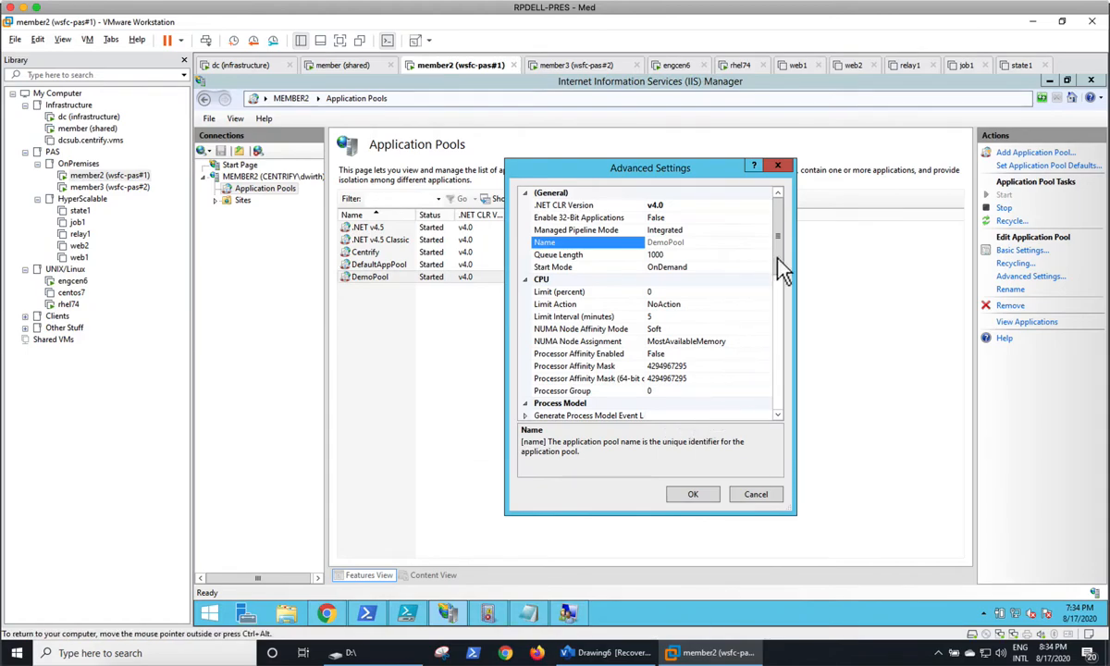
pyautogui.scroll(-5, 781, 268)
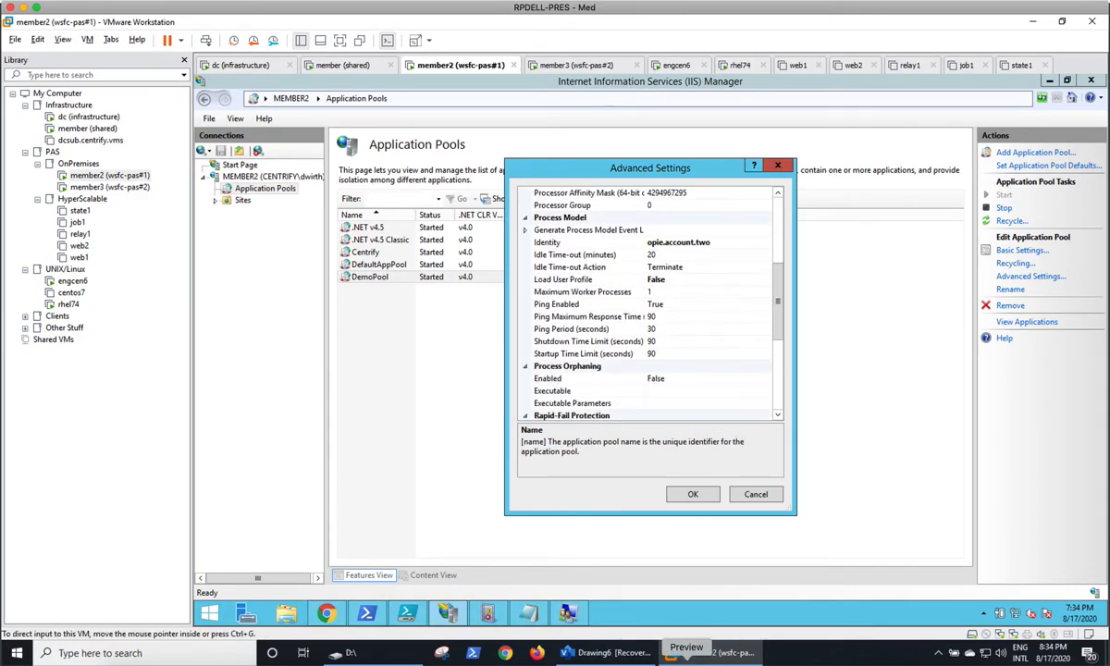
pyautogui.click(642, 662)
pyautogui.moveTo(761, 206); pyautogui.dragTo(720, 242)
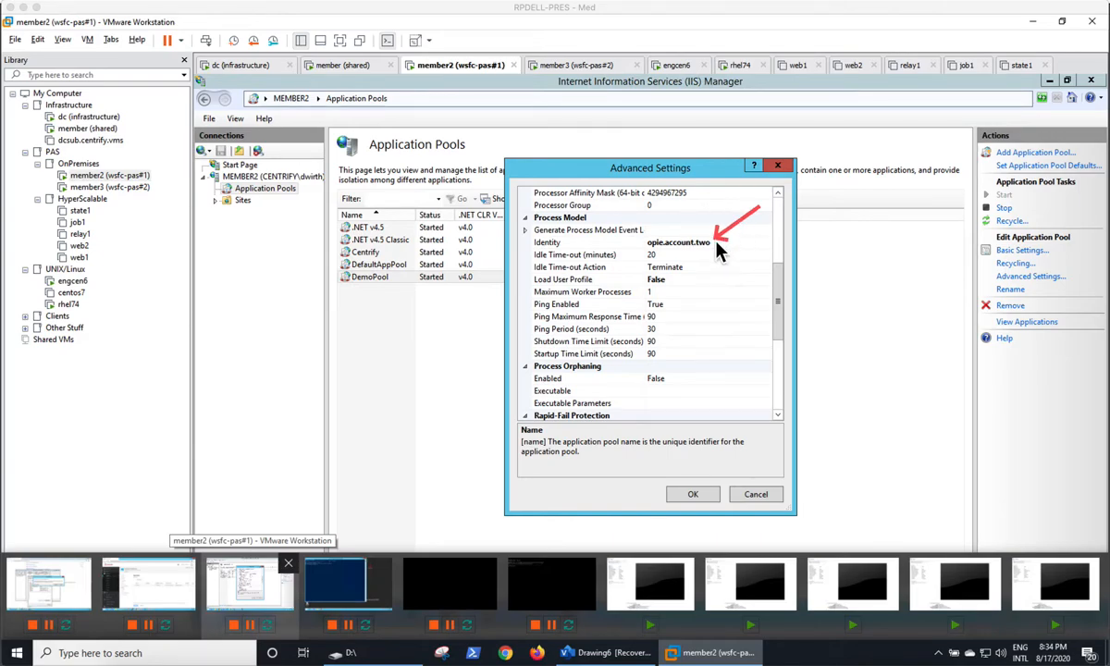
# Close DemoPool's advanced settings without changes, switch to the Centrify portal on member and review the DemoPool service listed under member2.centrify.vms
pyautogui.press('Escape')
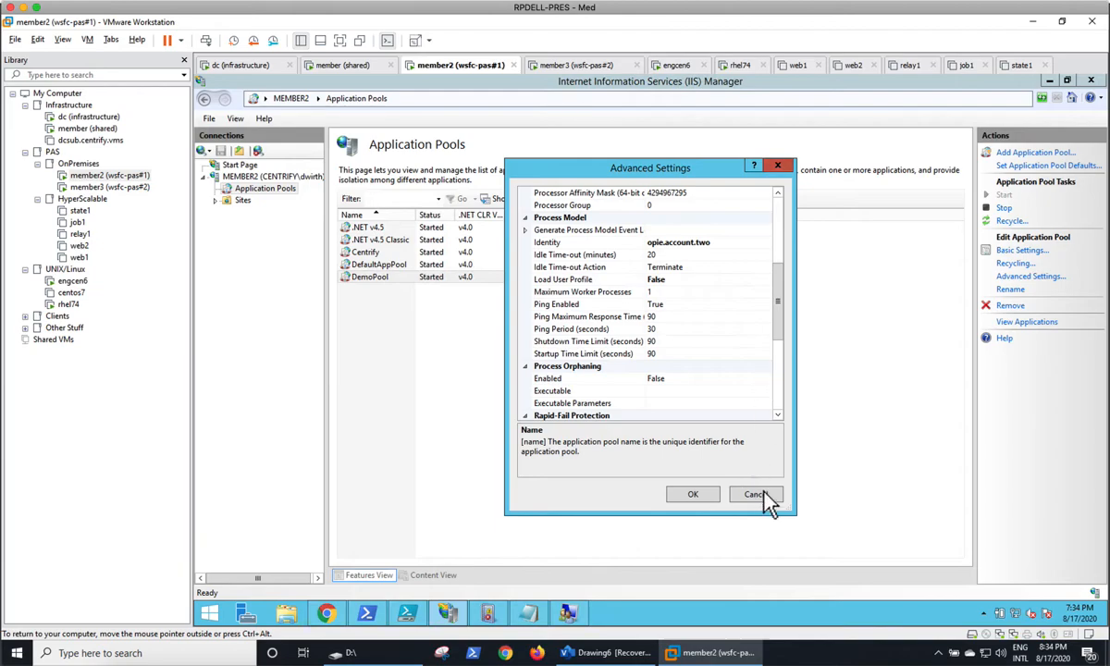
pyautogui.click(754, 495)
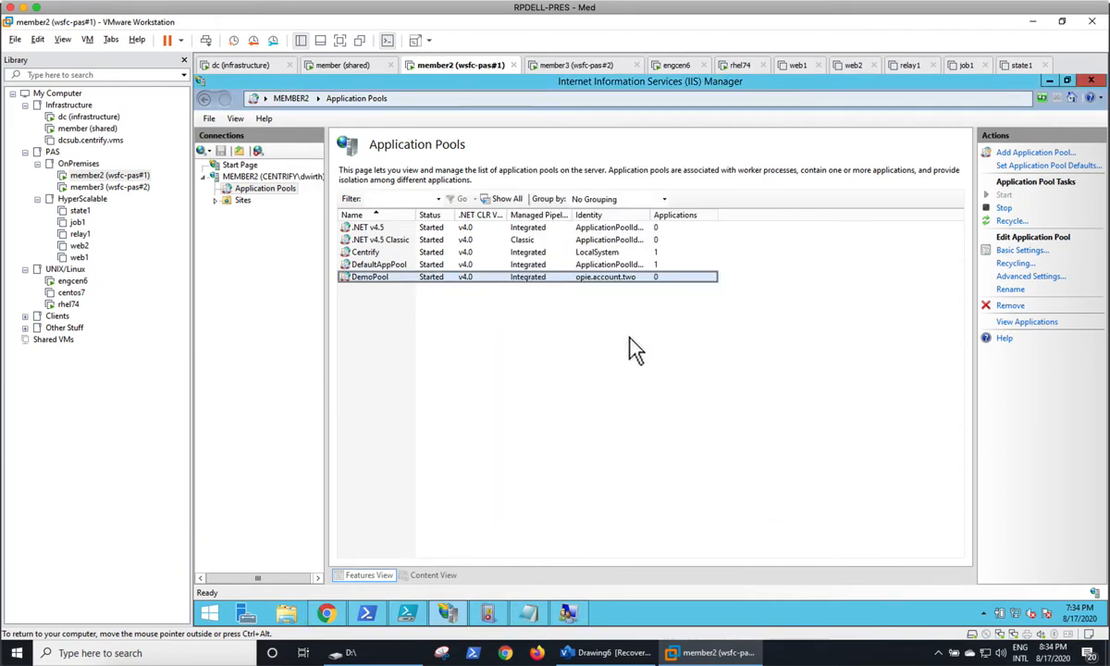
pyautogui.click(344, 65)
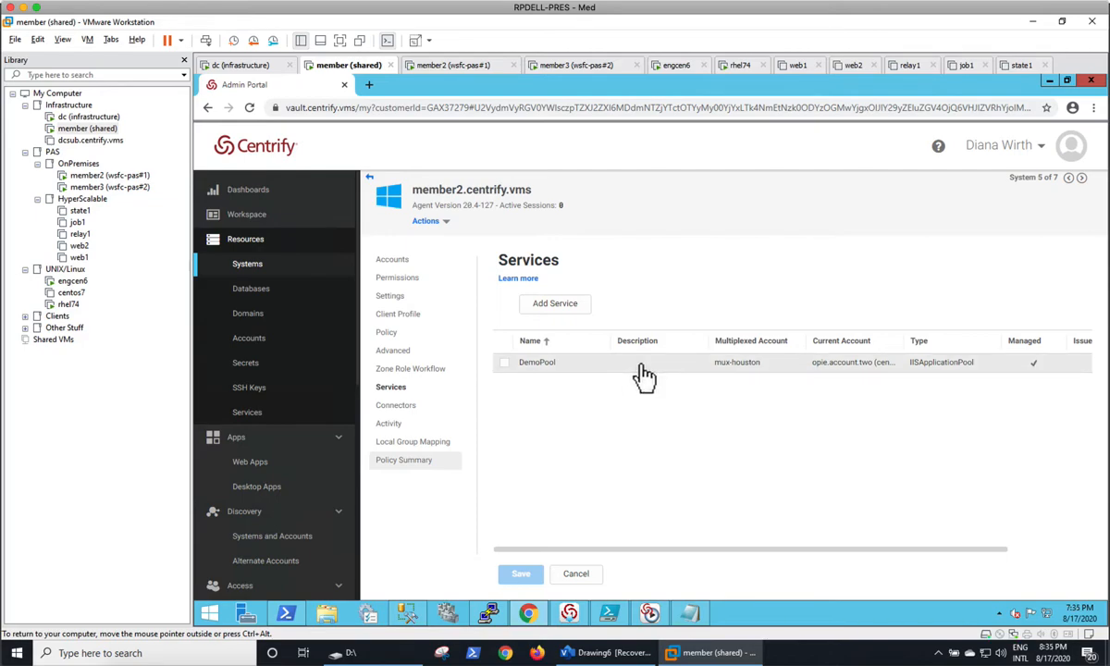
pyautogui.click(843, 366)
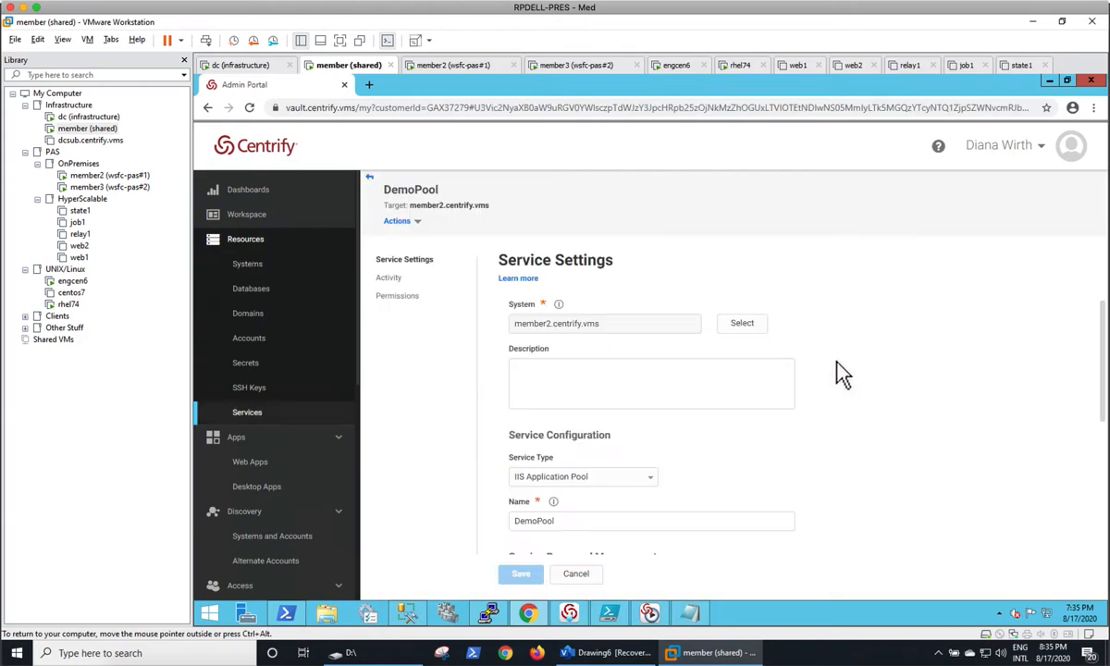
pyautogui.click(369, 177)
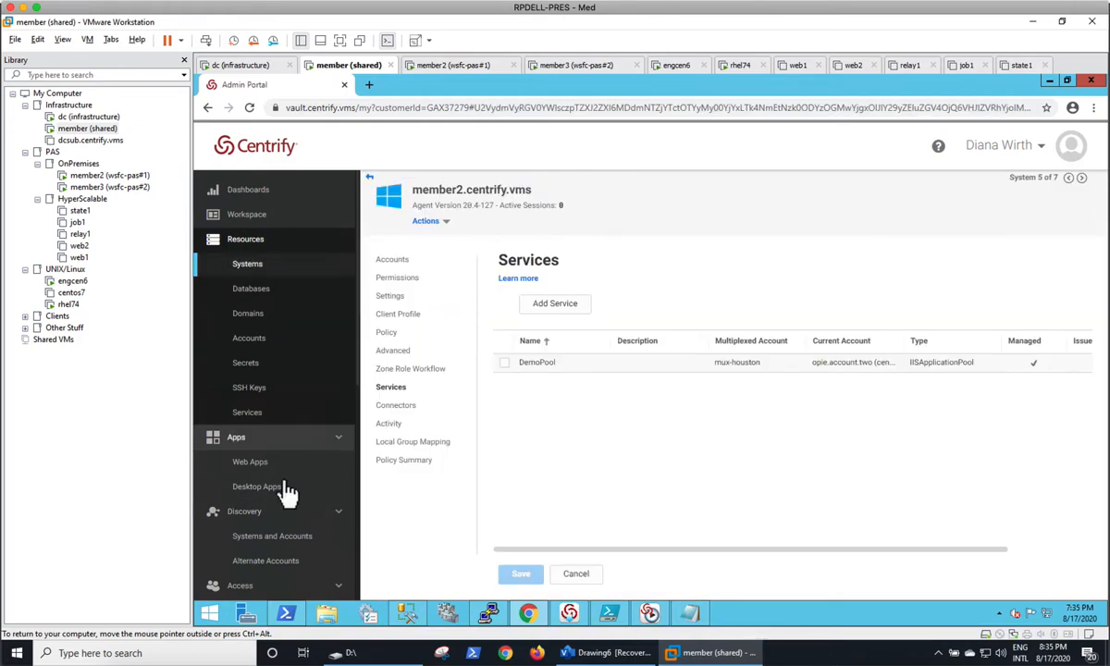
# Search the vaulted domain accounts for "opie" and widen the User Name column to show the full account names
pyautogui.click(249, 337)
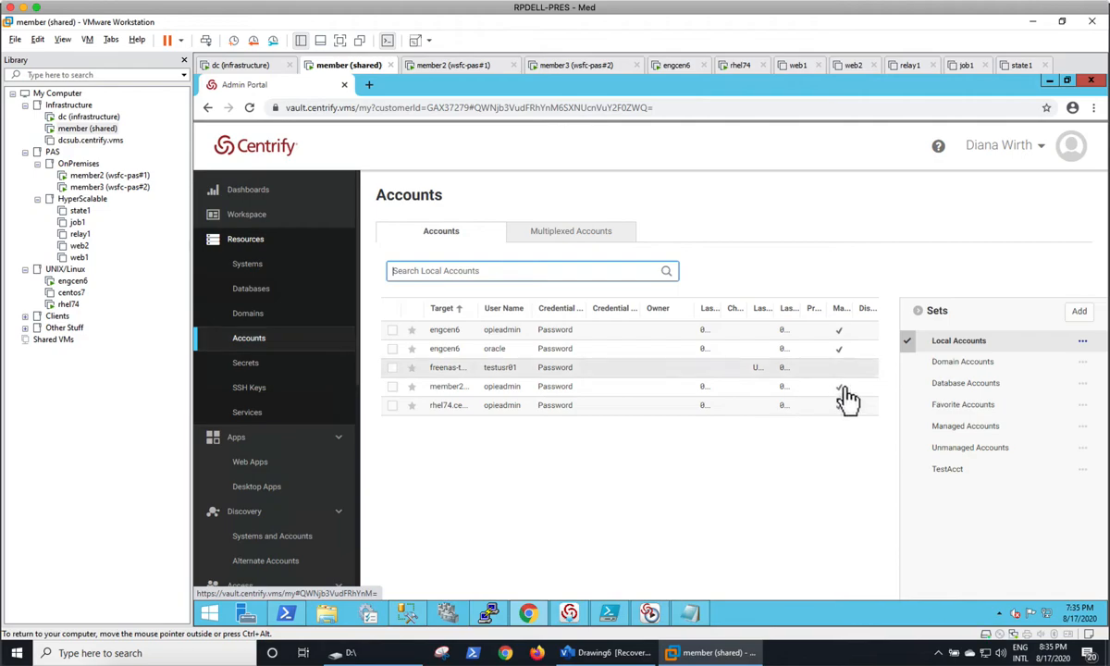
pyautogui.click(958, 363)
pyautogui.click(459, 270)
pyautogui.write('opie')
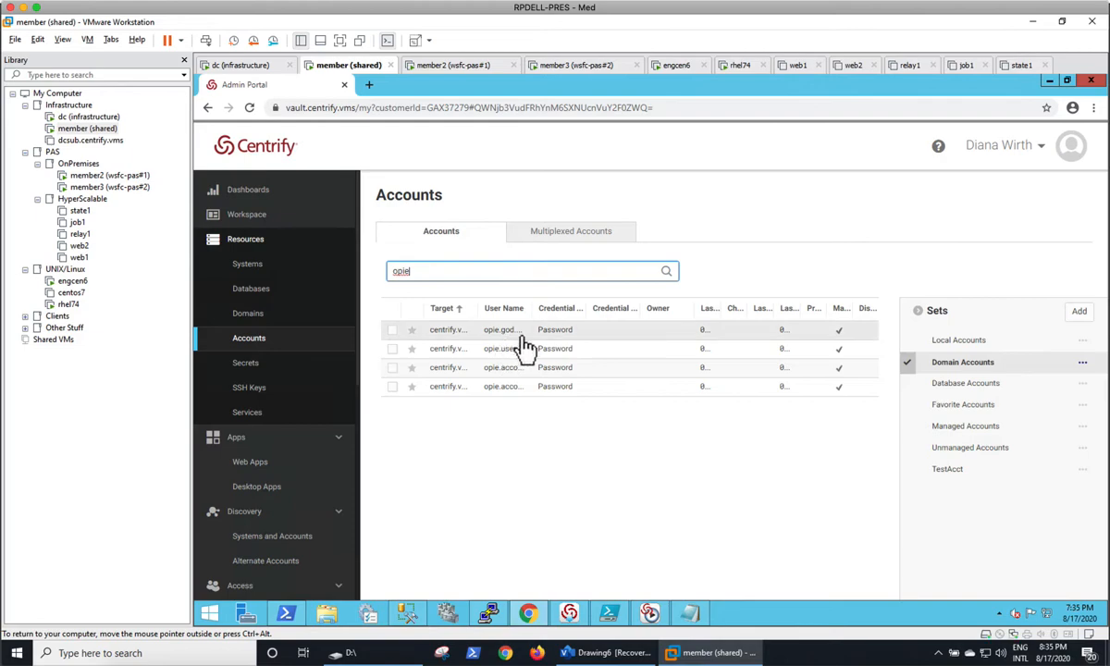
pyautogui.moveTo(533, 309); pyautogui.dragTo(610, 320)
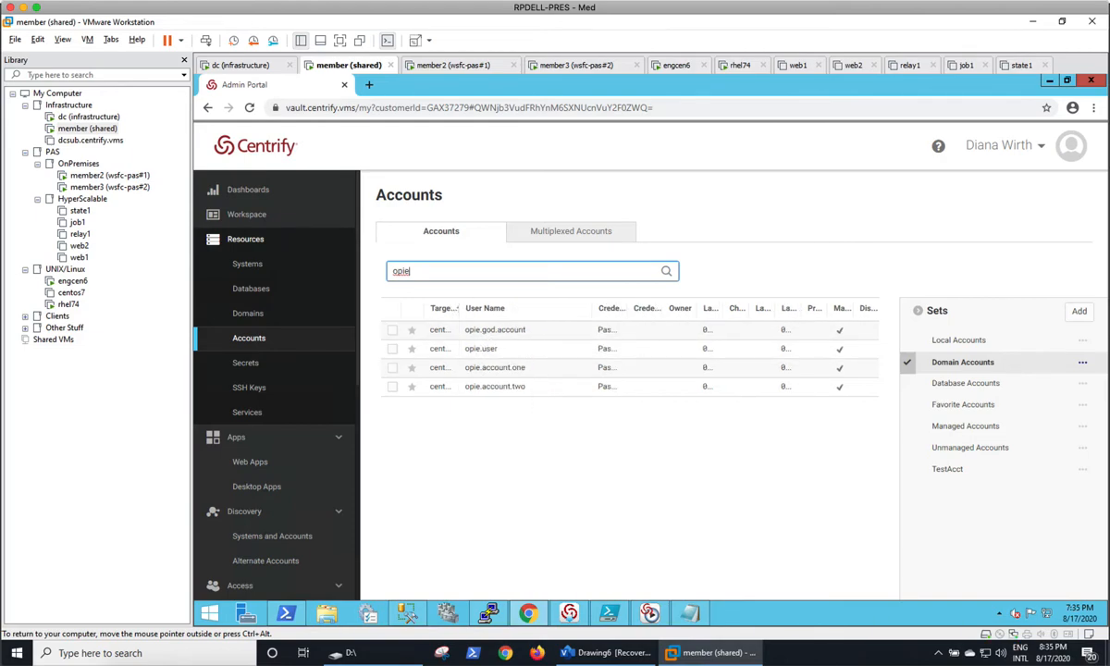
# Try to rotate the credential of the domain account opie.account.two
pyautogui.rightClick(515, 390)
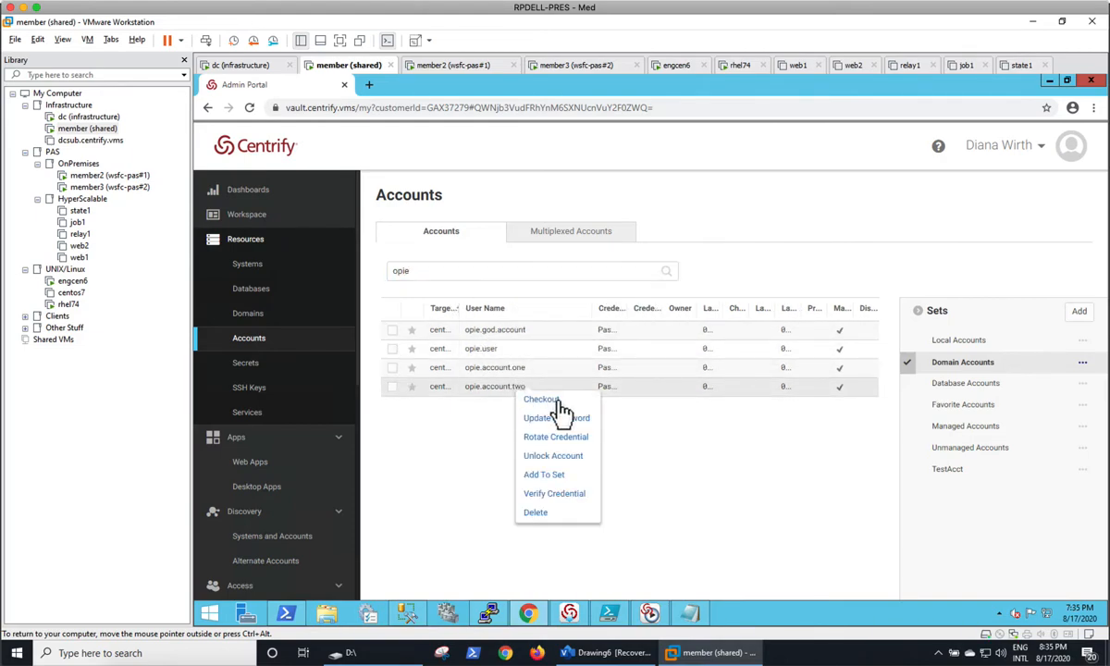
pyautogui.click(557, 436)
pyautogui.click(559, 386)
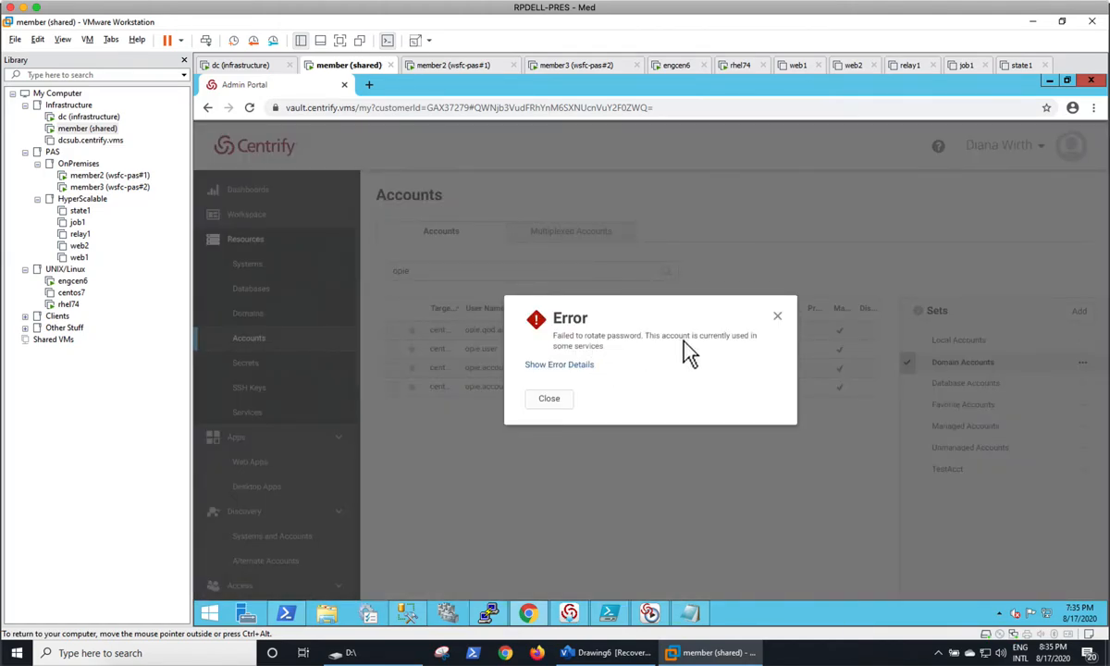
pyautogui.click(548, 399)
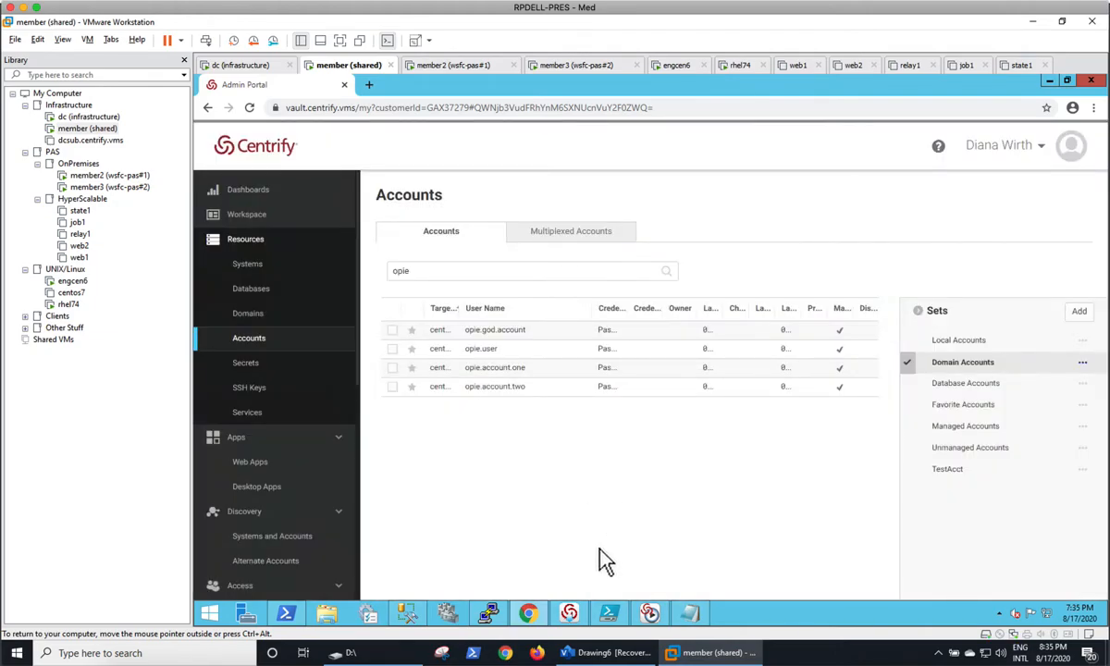
# Rotate the credential of the domain account opie.account.one
pyautogui.rightClick(534, 370)
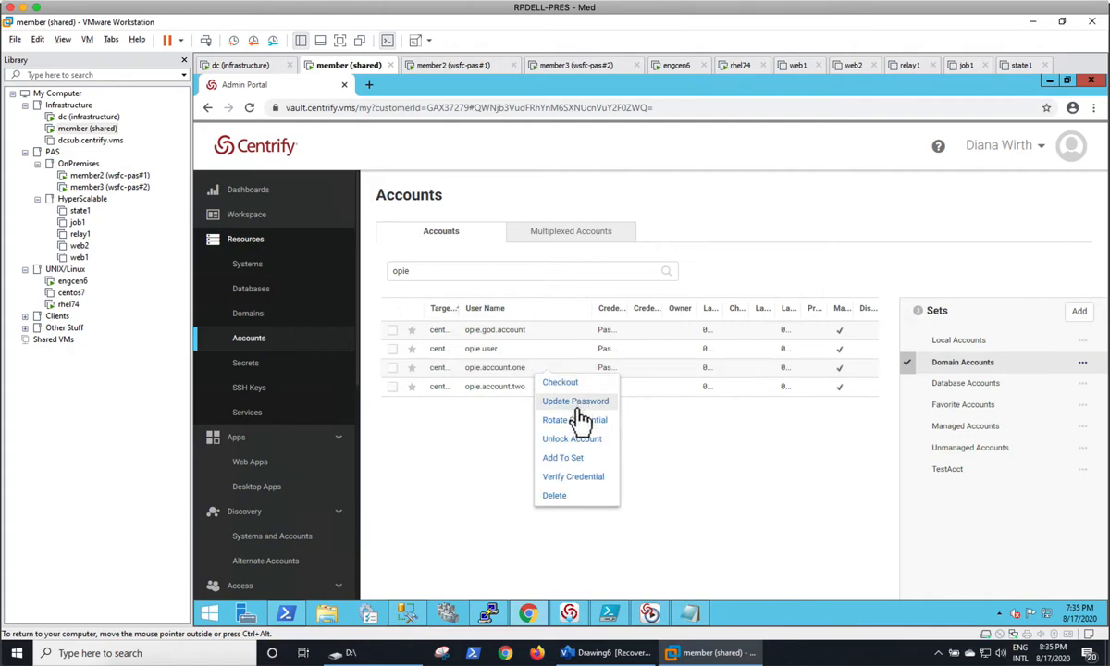
pyautogui.click(574, 421)
pyautogui.click(545, 381)
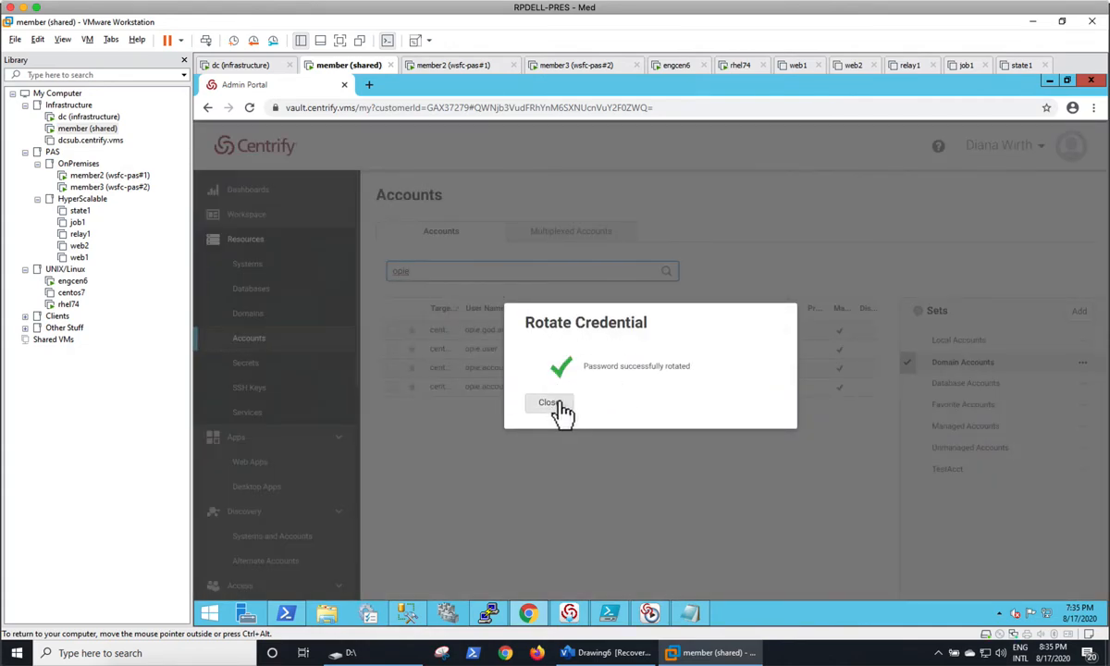
pyautogui.click(549, 404)
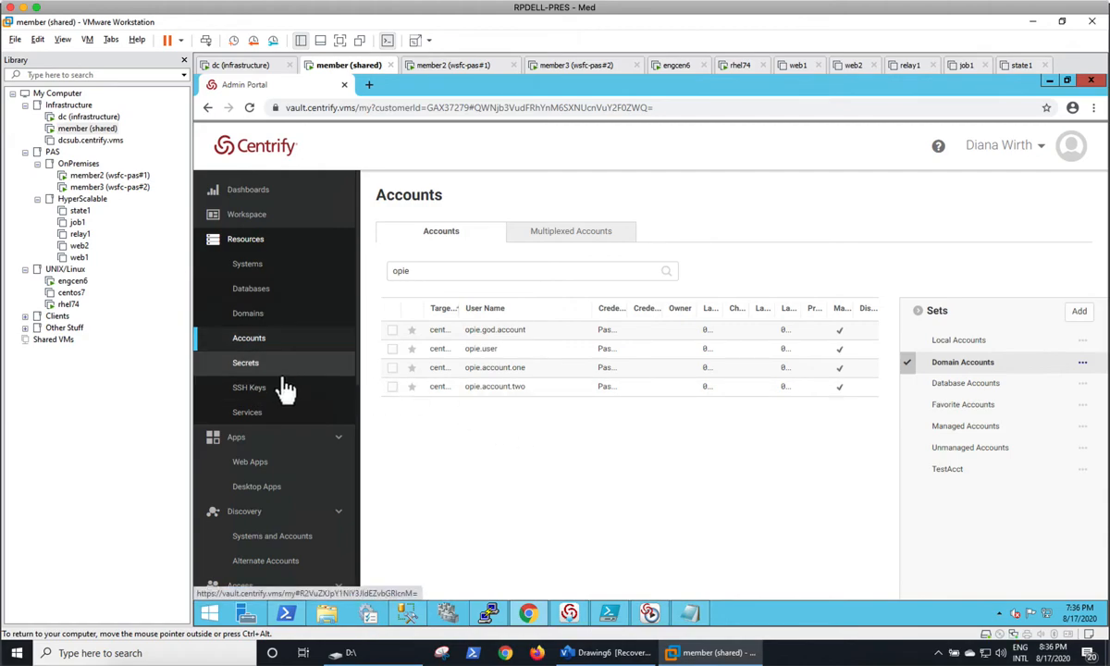
# Push password management for the DemoPool service from the list of all services and check its current account
pyautogui.click(268, 417)
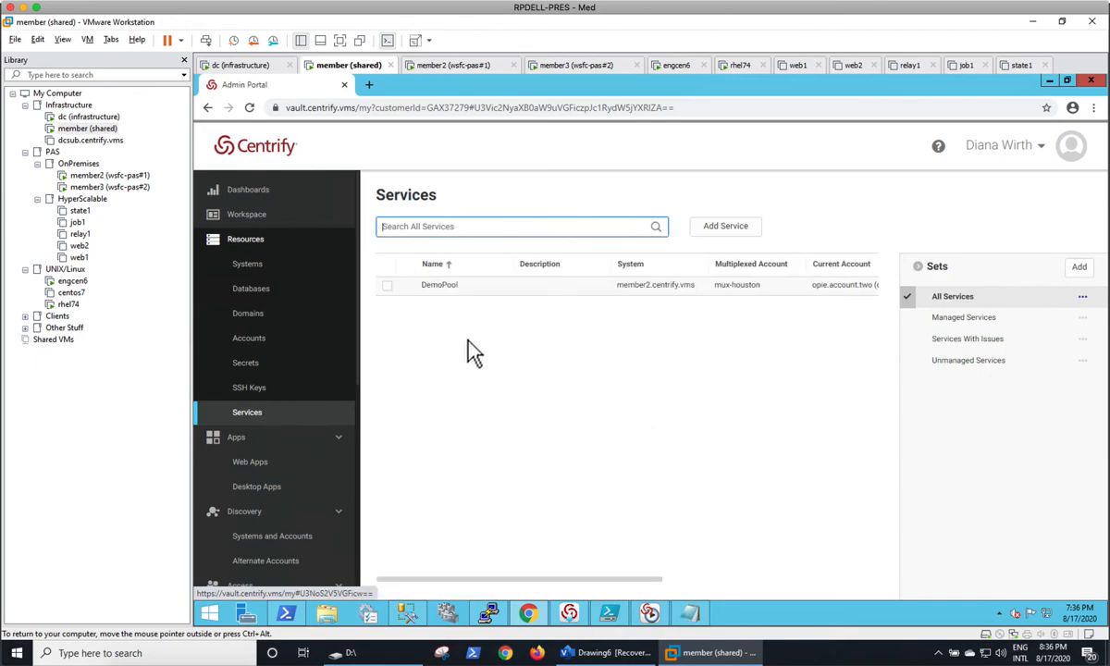
pyautogui.rightClick(480, 289)
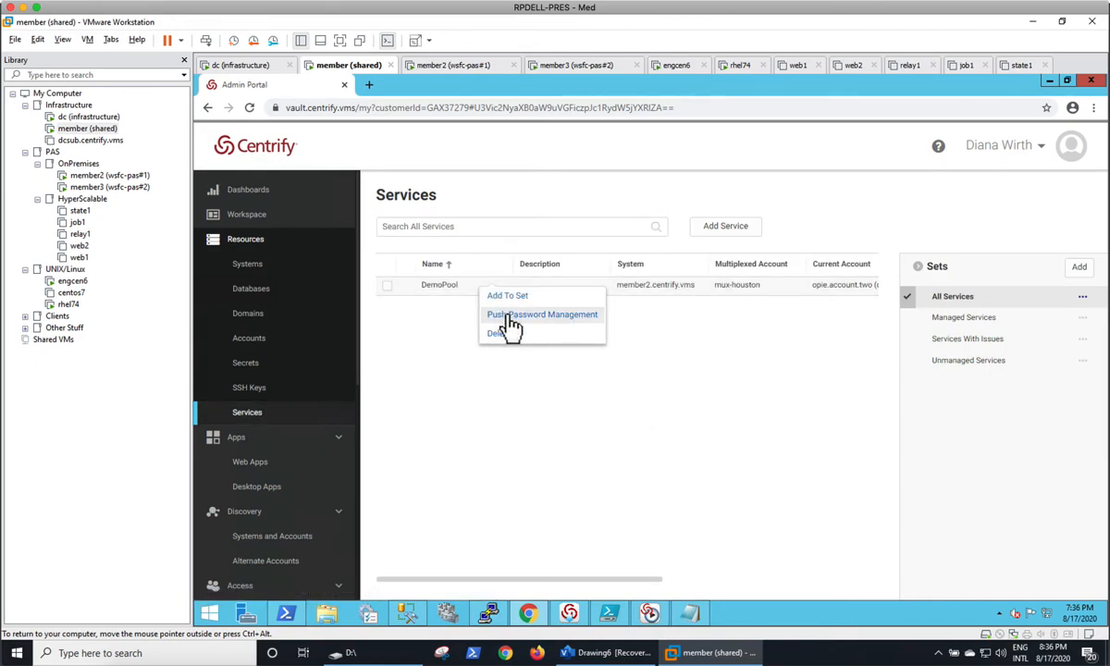
pyautogui.click(500, 314)
pyautogui.click(595, 380)
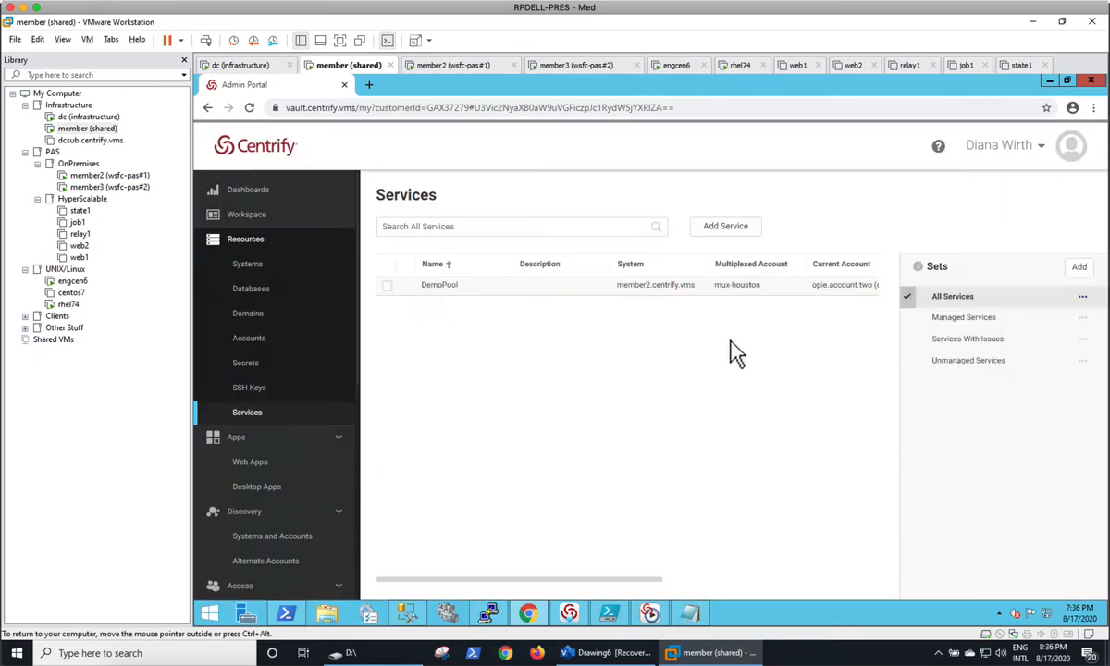
pyautogui.moveTo(660, 579); pyautogui.dragTo(689, 579)
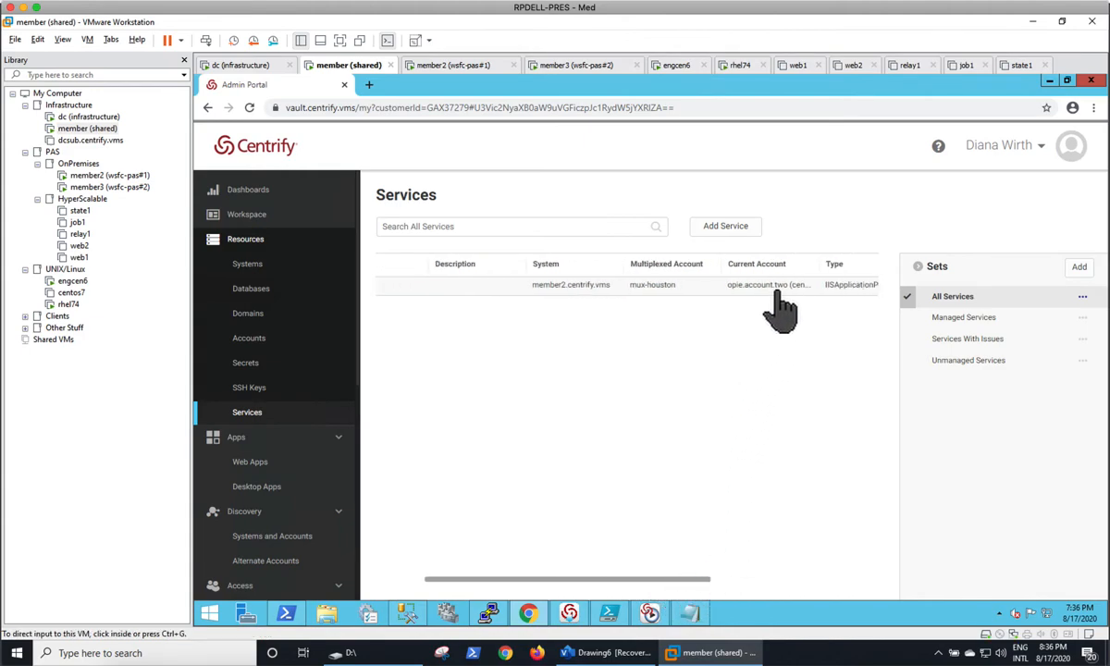
# Switch to IIS Manager on member2 and widen the Identity column to inspect DemoPool's identity
pyautogui.click(454, 66)
pyautogui.click(581, 281)
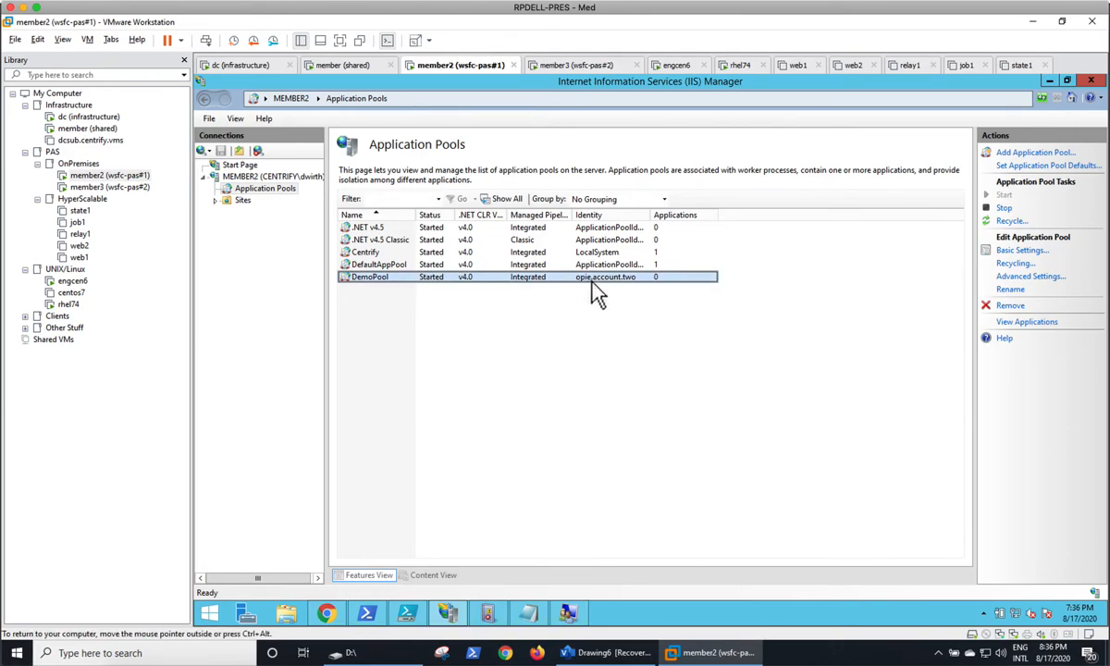
pyautogui.moveTo(651, 213); pyautogui.dragTo(723, 251)
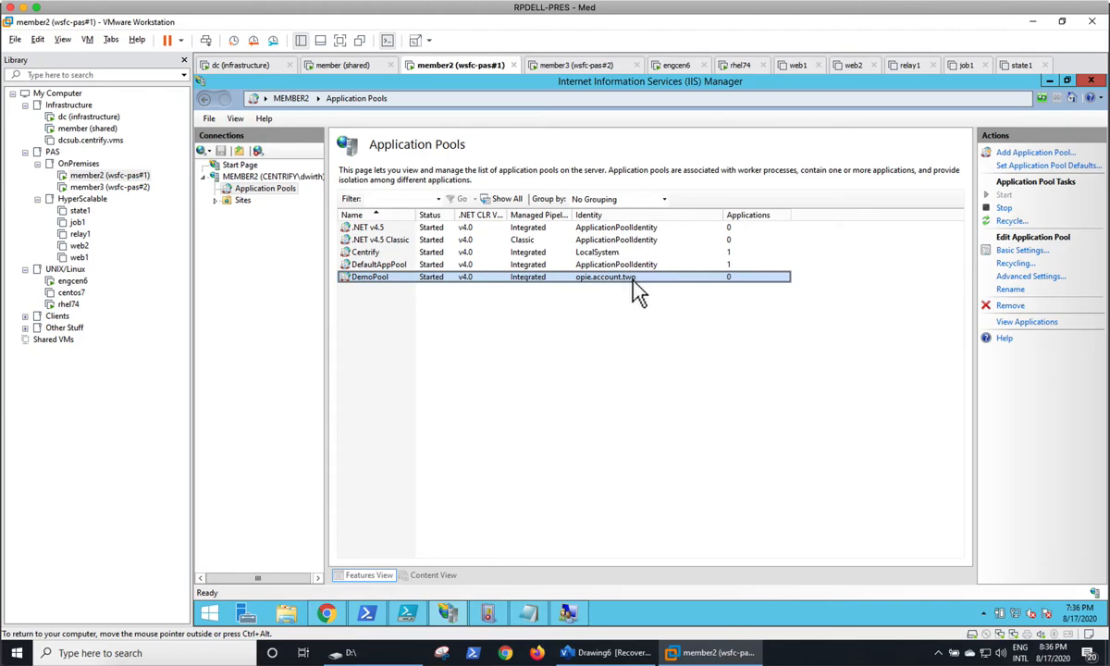
# Return to the Centrify portal's services list and push password management for DemoPool again
pyautogui.click(355, 69)
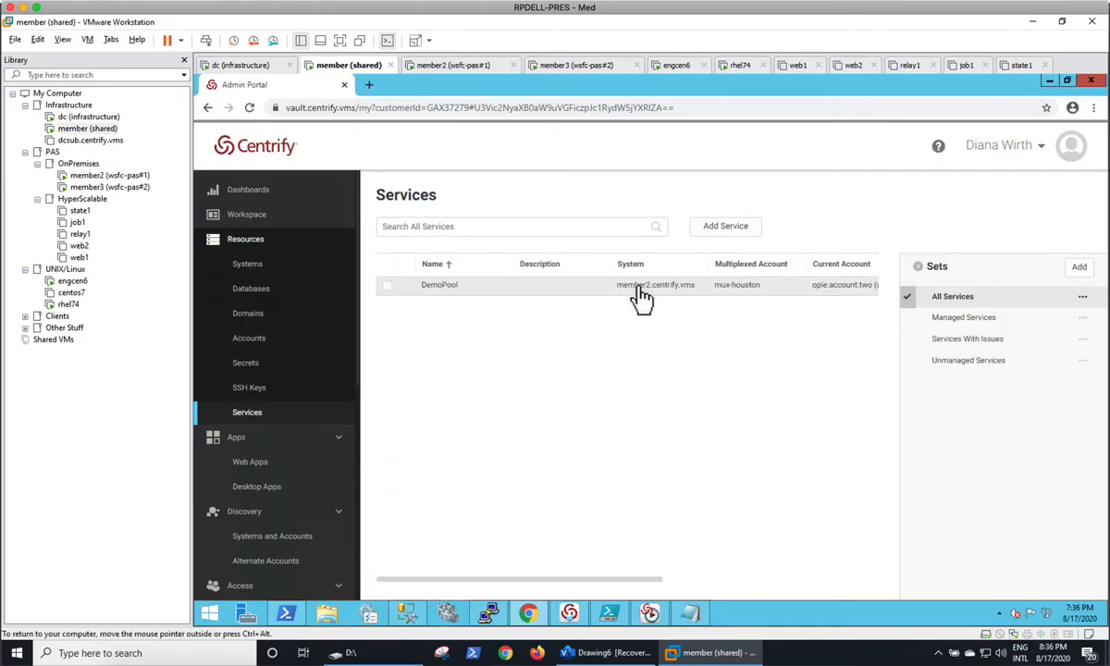
pyautogui.rightClick(638, 298)
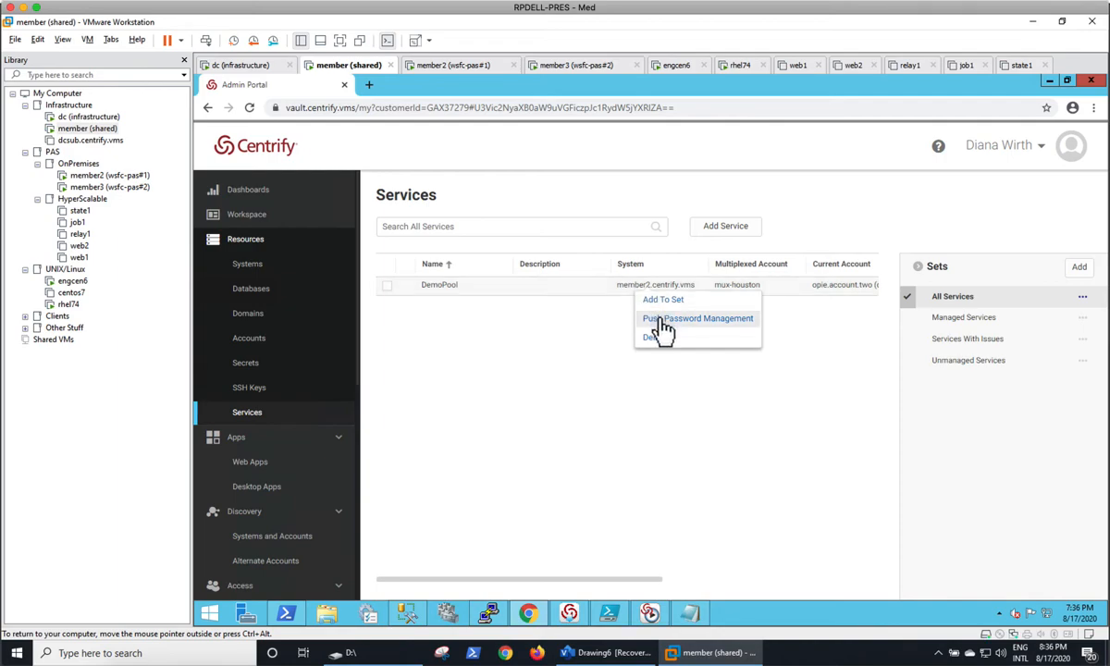
pyautogui.click(661, 322)
pyautogui.click(545, 379)
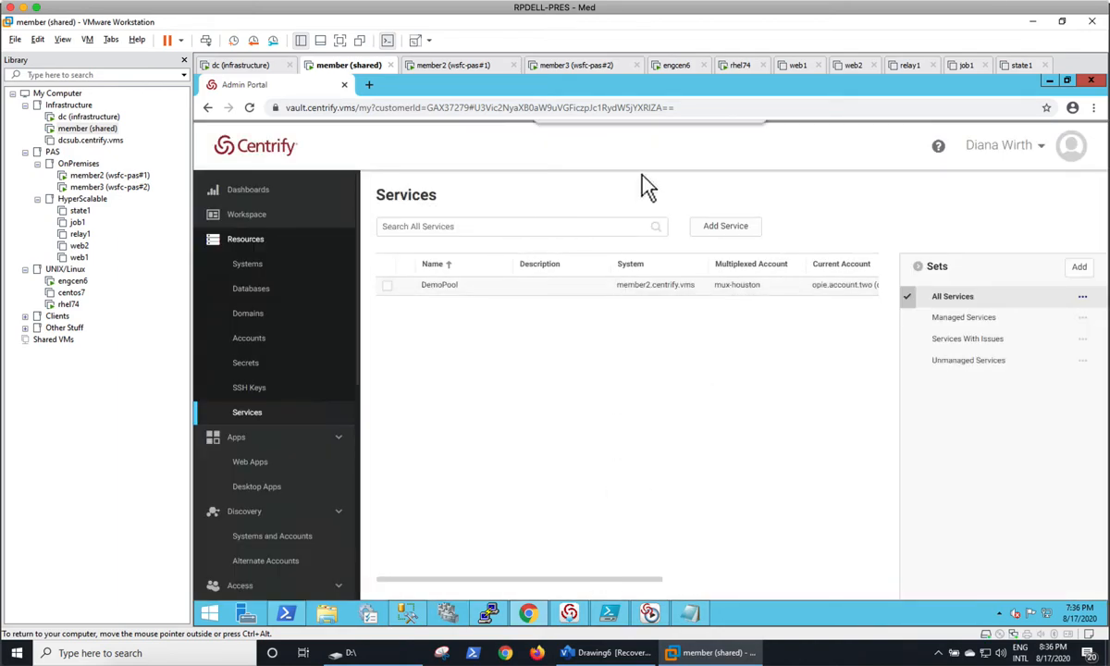
# Switch to IIS Manager on member2, refresh the application pools and check DemoPool's identity
pyautogui.click(453, 68)
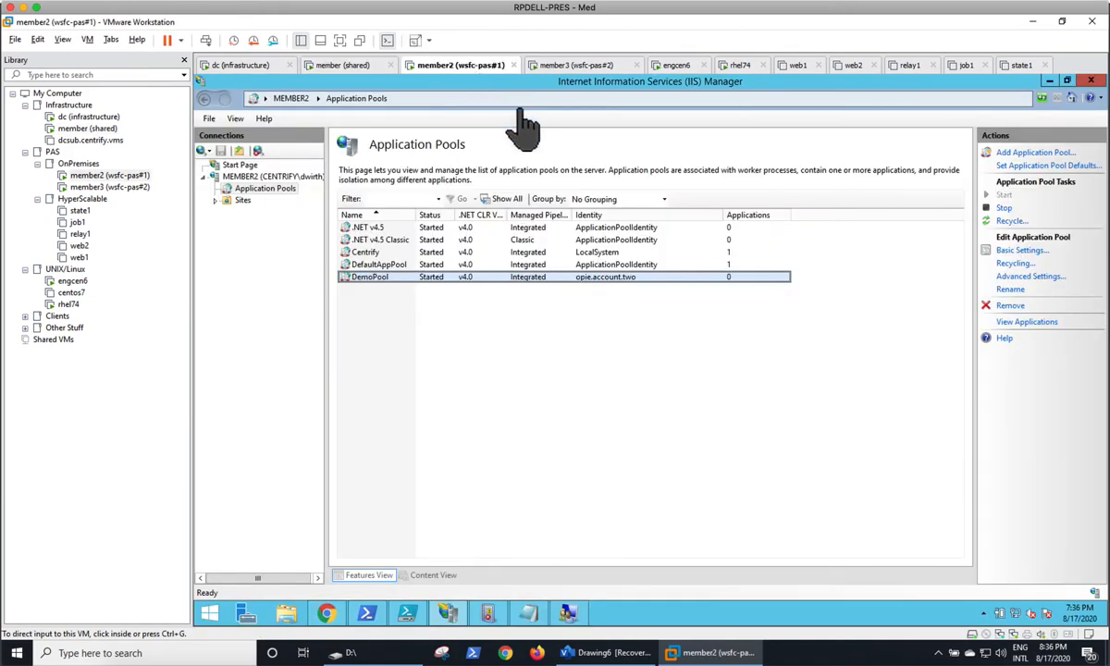
pyautogui.rightClick(486, 312)
pyautogui.click(235, 118)
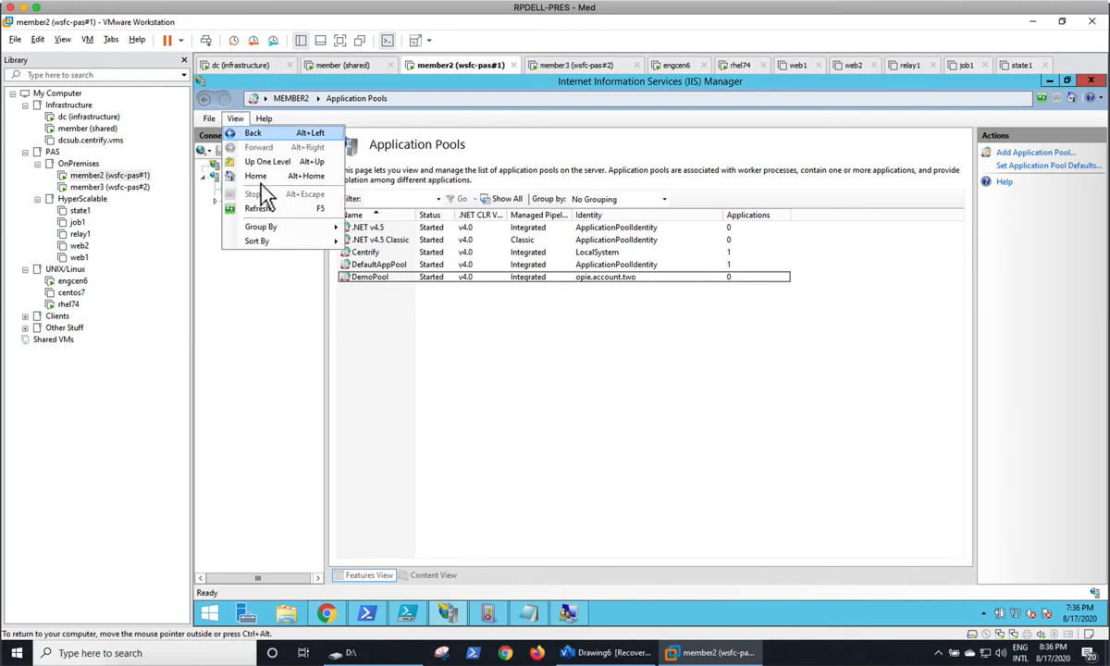
pyautogui.click(273, 213)
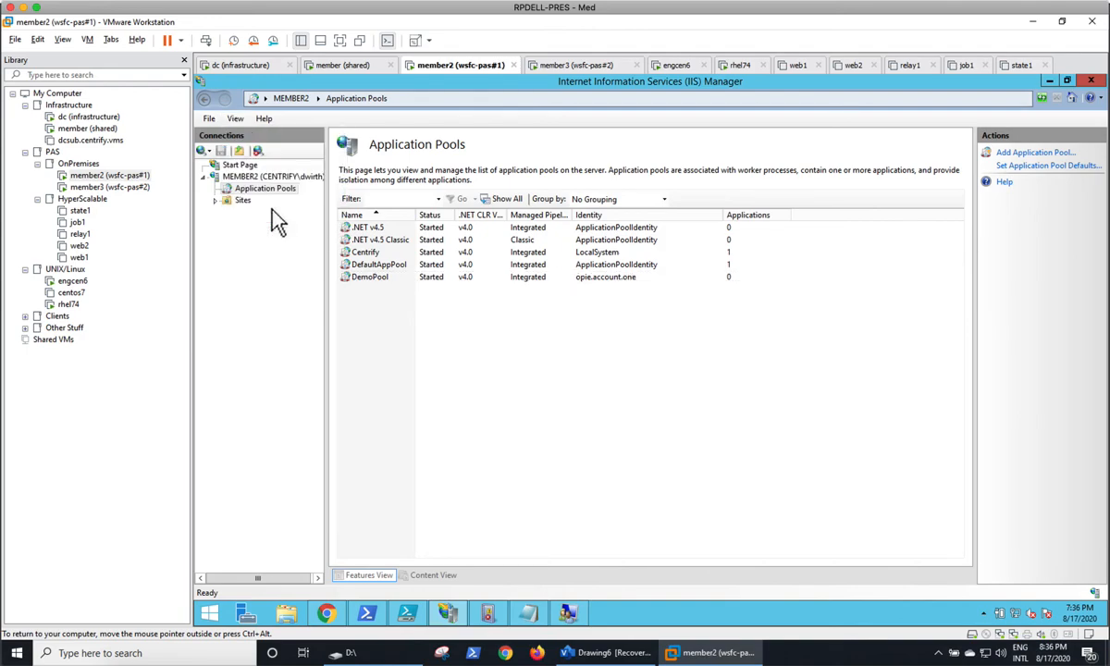
pyautogui.click(617, 278)
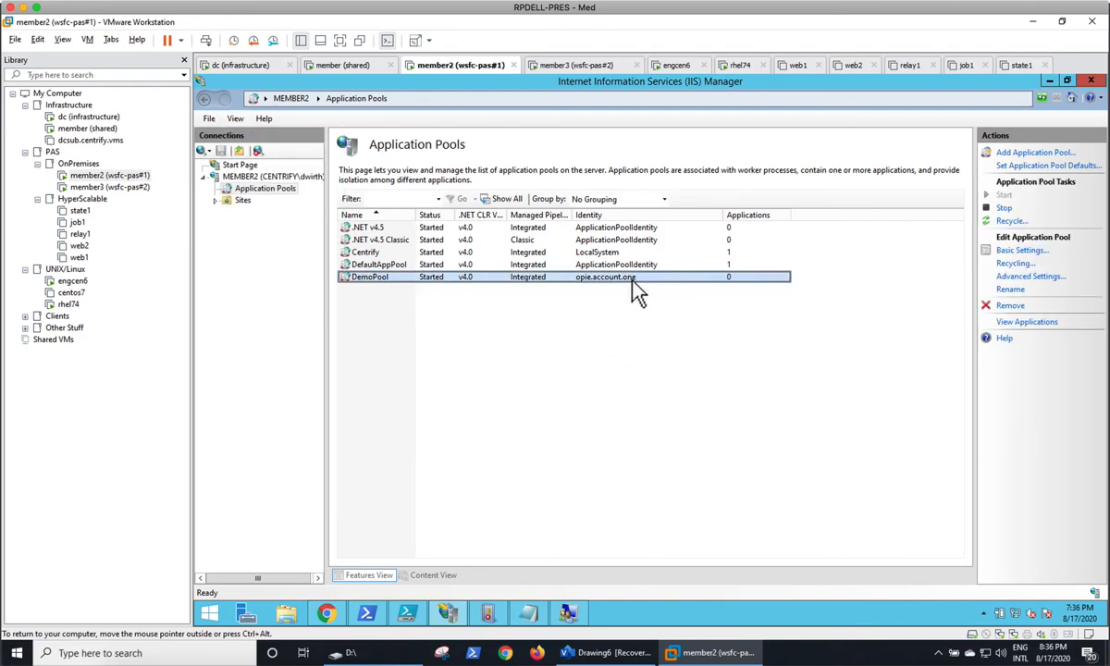
# Review the DemoPool service's activity history in the Centrify portal, and recheck the pool in IIS Manager on member2
pyautogui.click(349, 67)
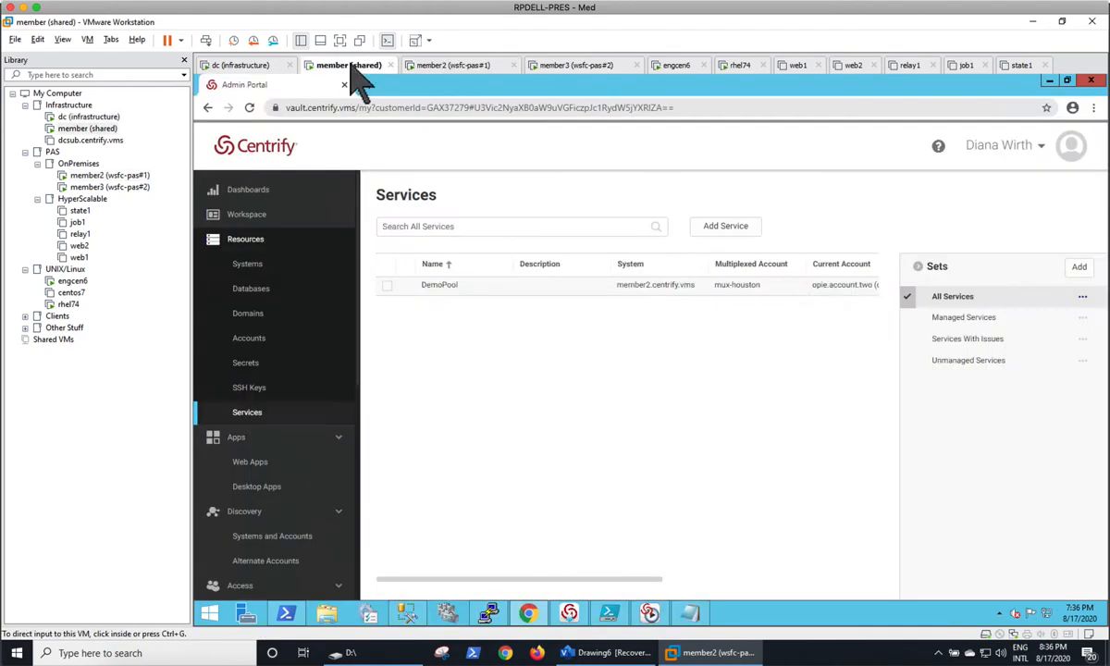
pyautogui.click(481, 289)
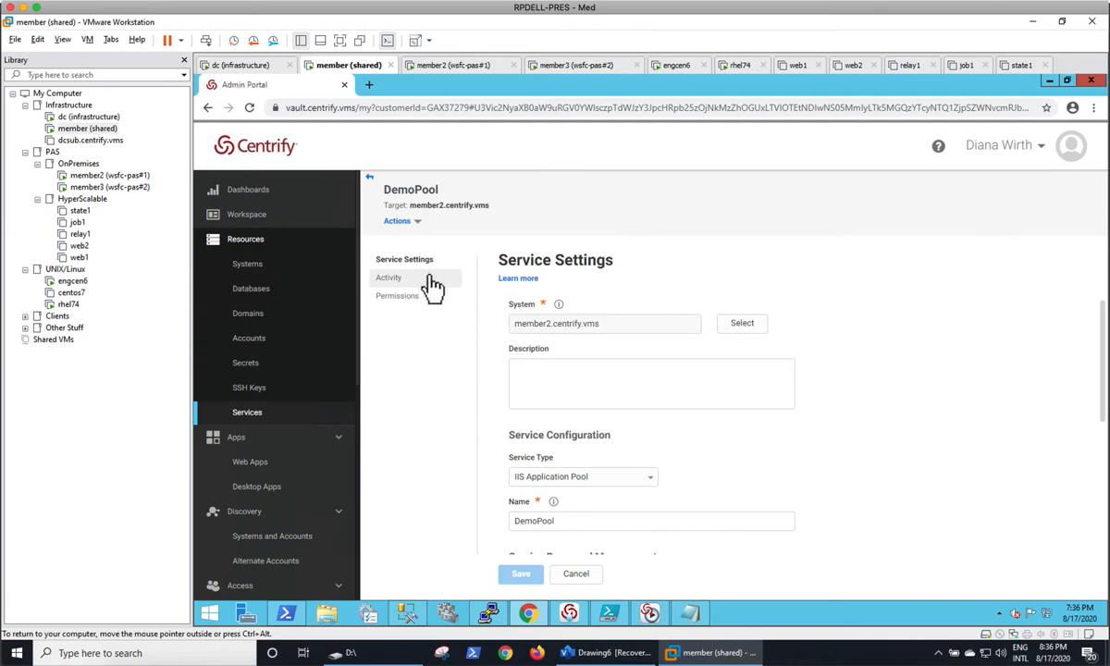
pyautogui.click(430, 277)
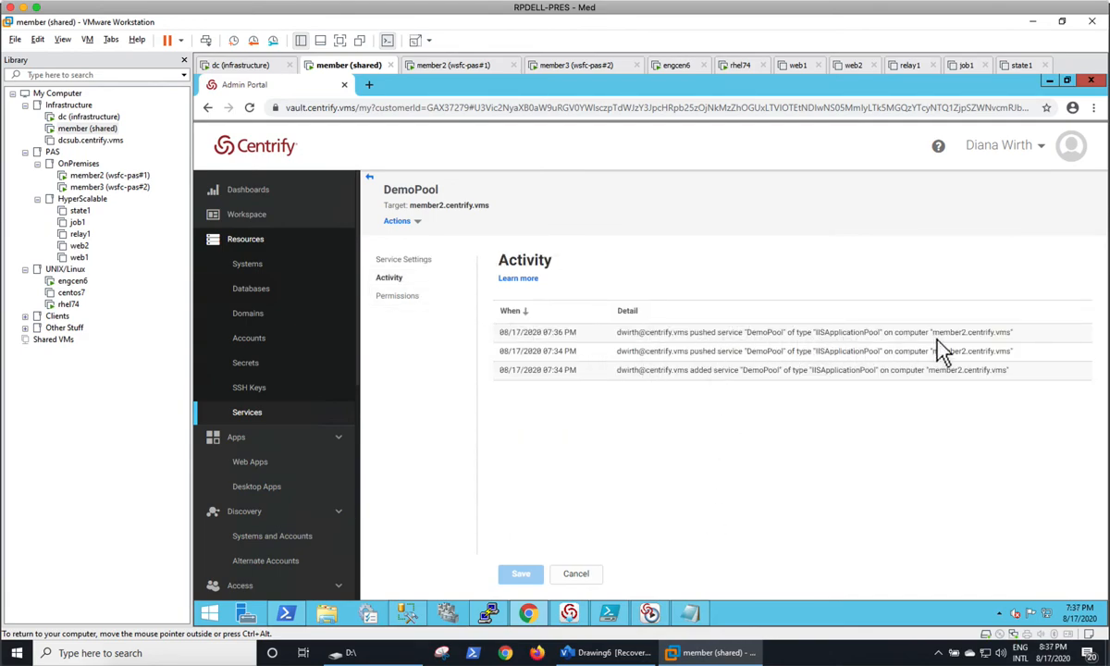
pyautogui.click(472, 66)
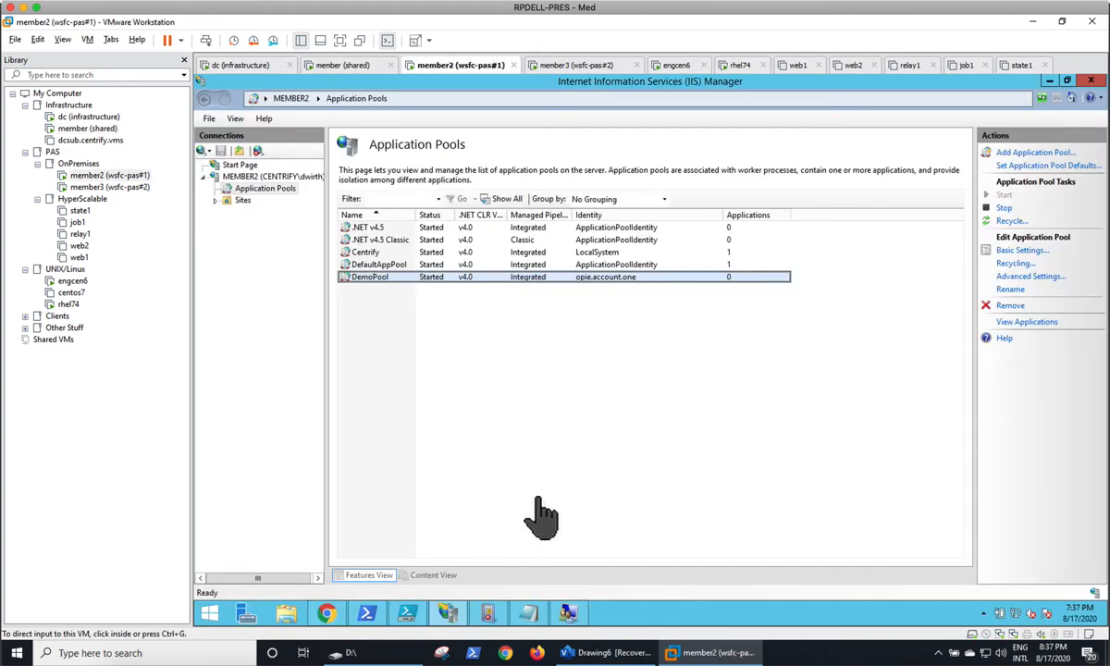
pyautogui.click(556, 319)
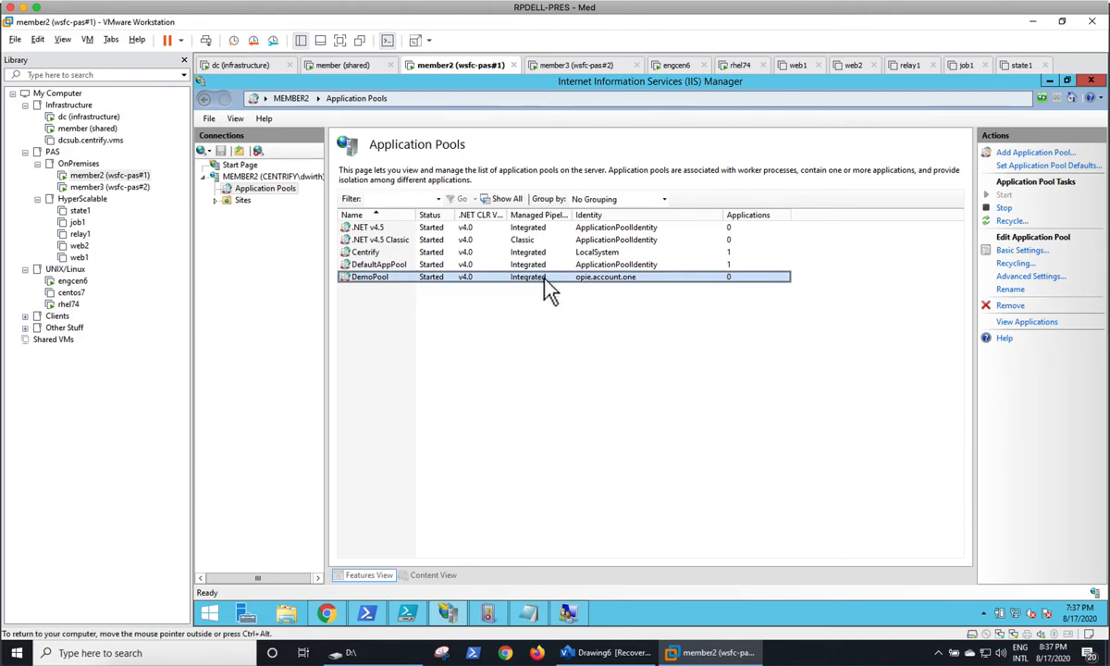